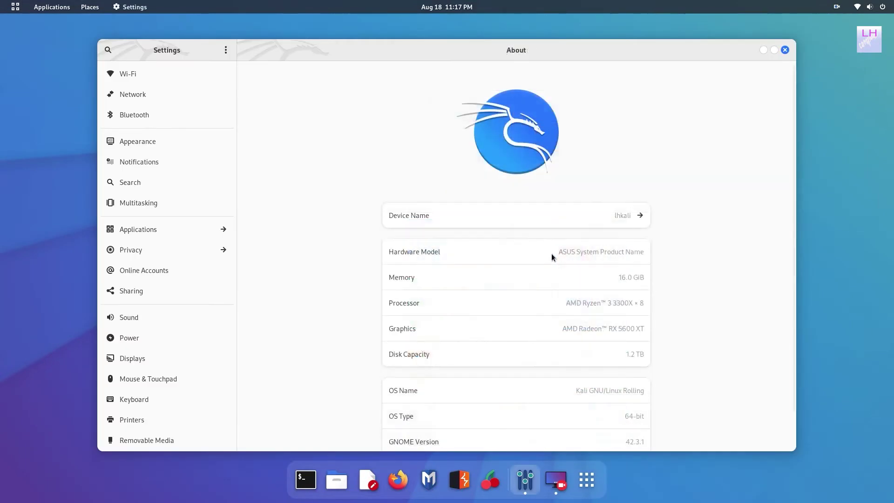
Review the system details on the About page, narrowing the Settings window and placing it along the desktop's left side.
drag(571, 51, 530, 44)
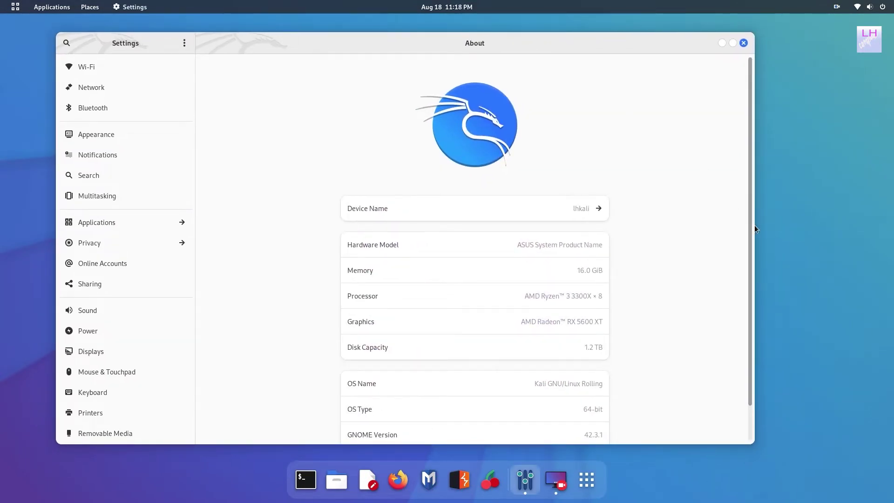
drag(749, 215, 748, 249)
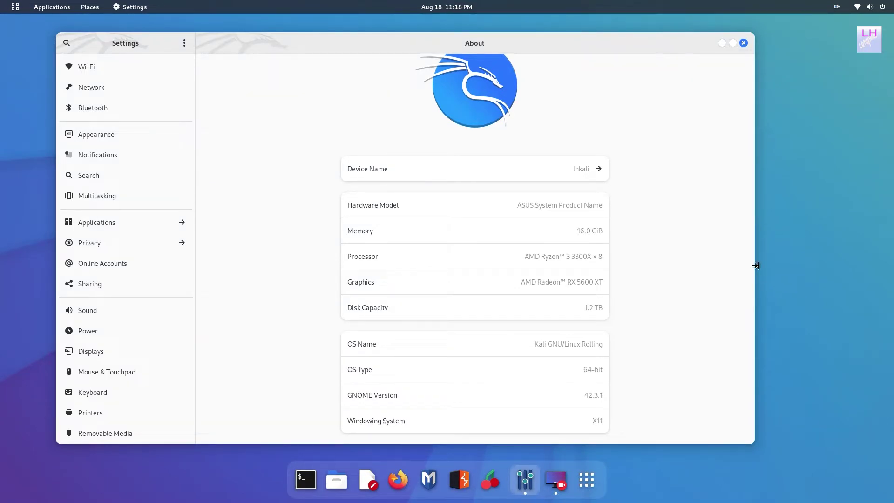
drag(754, 266, 507, 254)
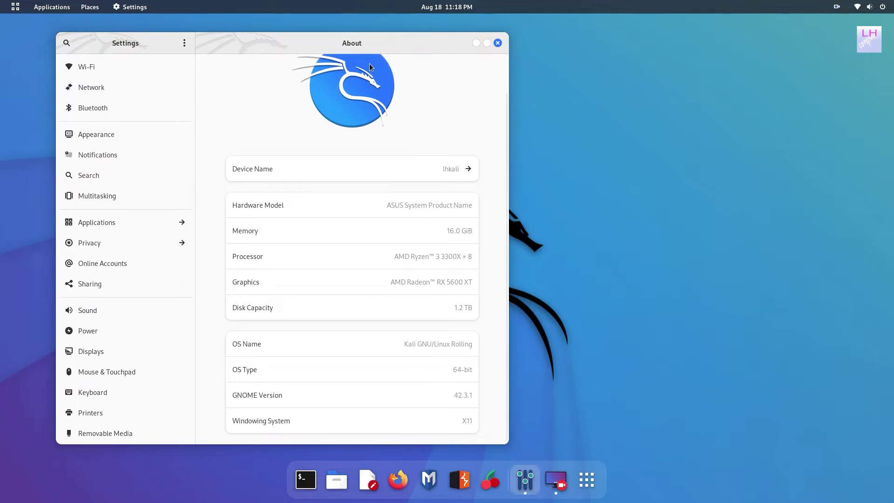
drag(403, 42, 370, 43)
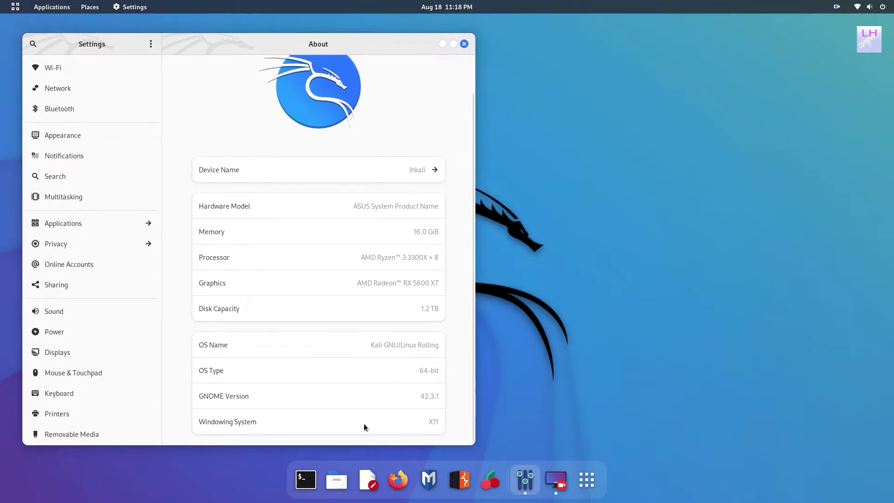
Run neofetch in a new terminal beside Settings, enlarge the terminal to read the full output, and close both windows.
click(307, 478)
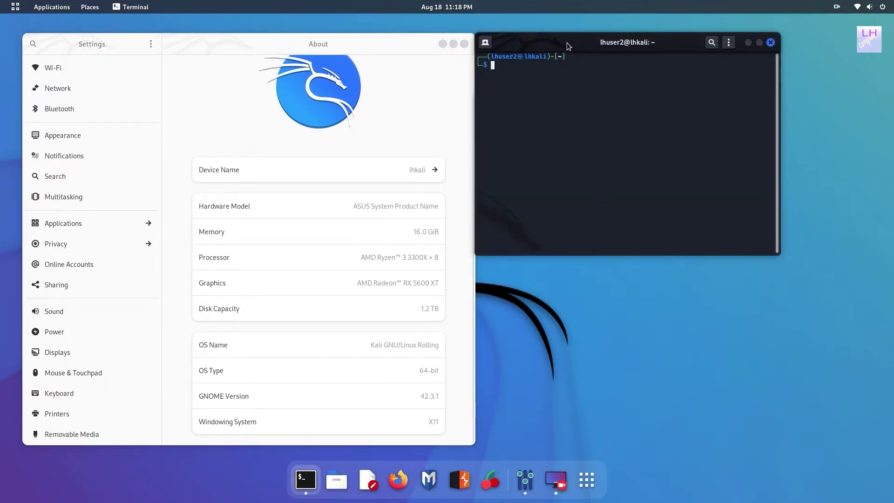
drag(567, 45, 581, 52)
text(simplescreenrecorder)
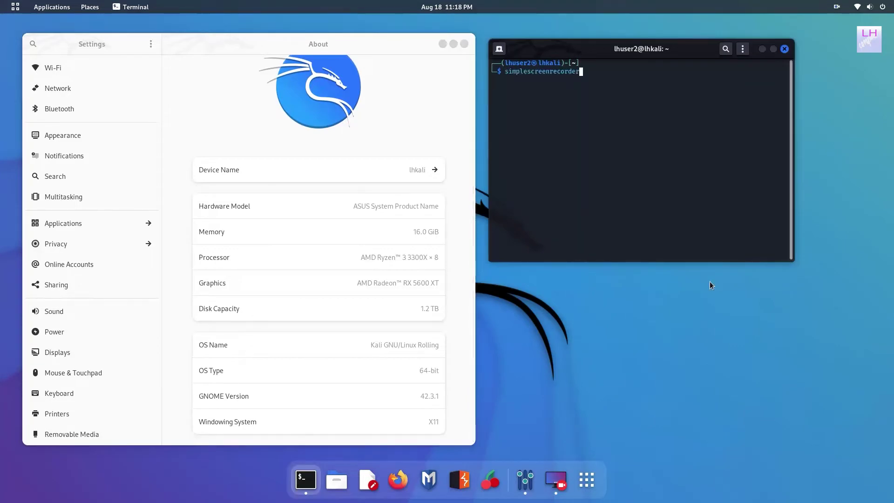
key(Up)
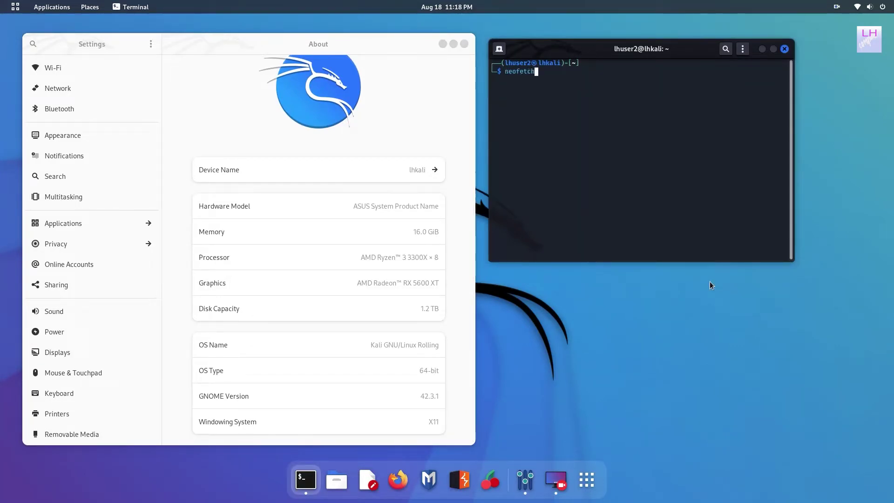
key(Return)
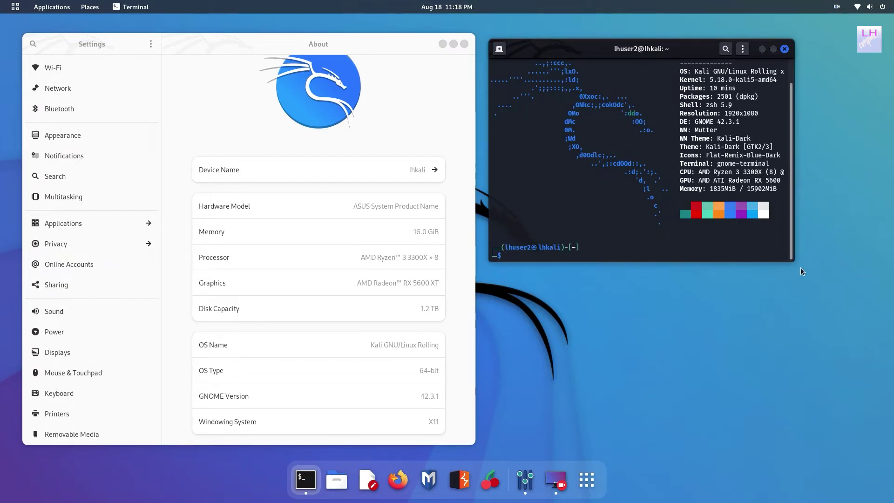
drag(798, 266, 834, 370)
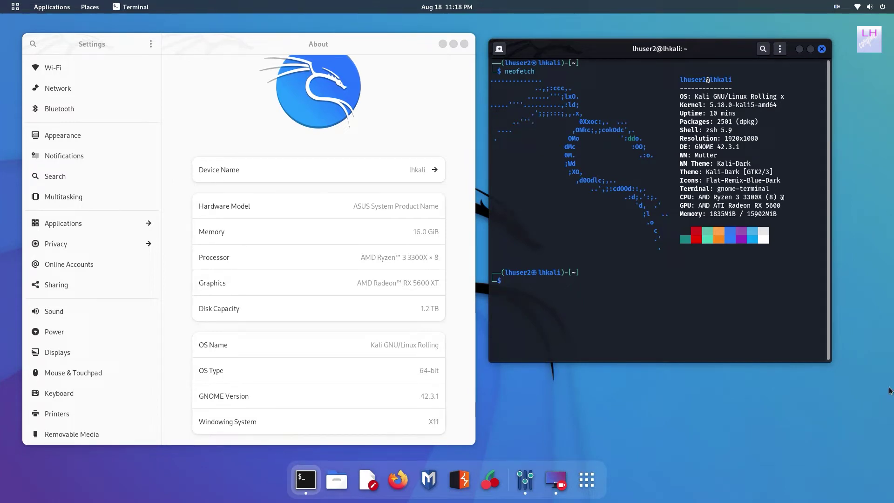
click(822, 49)
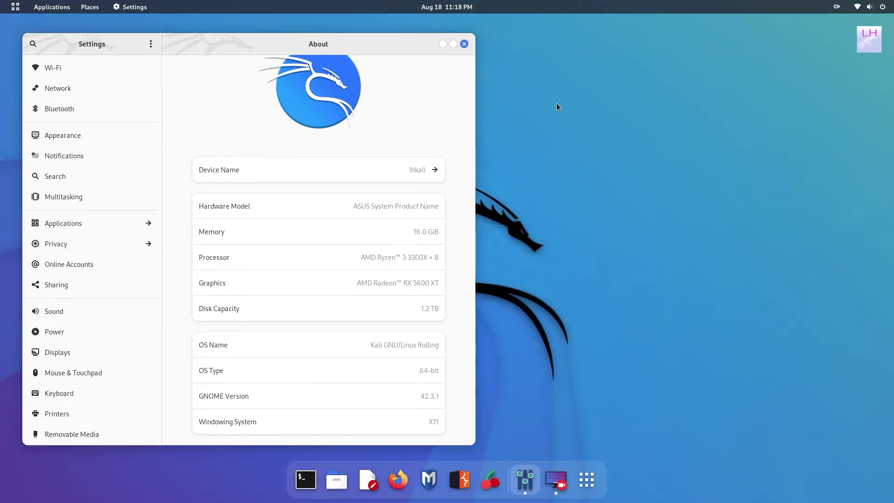
click(464, 43)
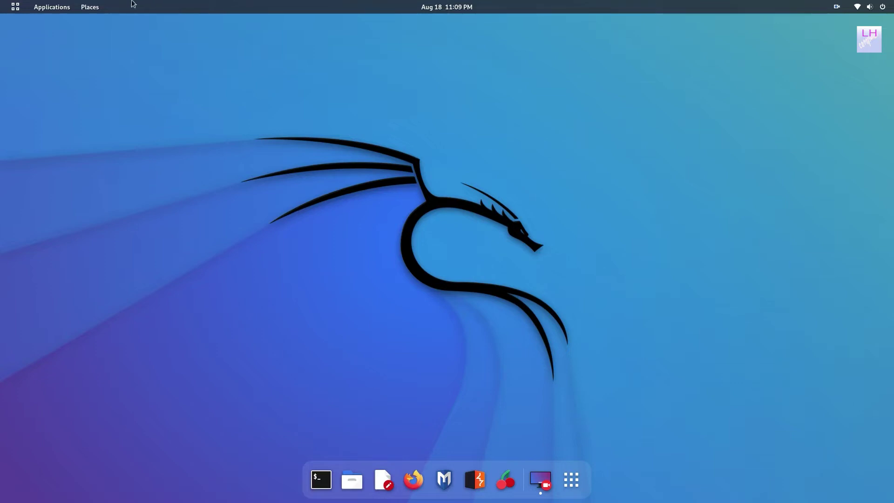
View the Activities overview, switch to the second workspace and back, and return to the first workspace's desktop.
click(16, 7)
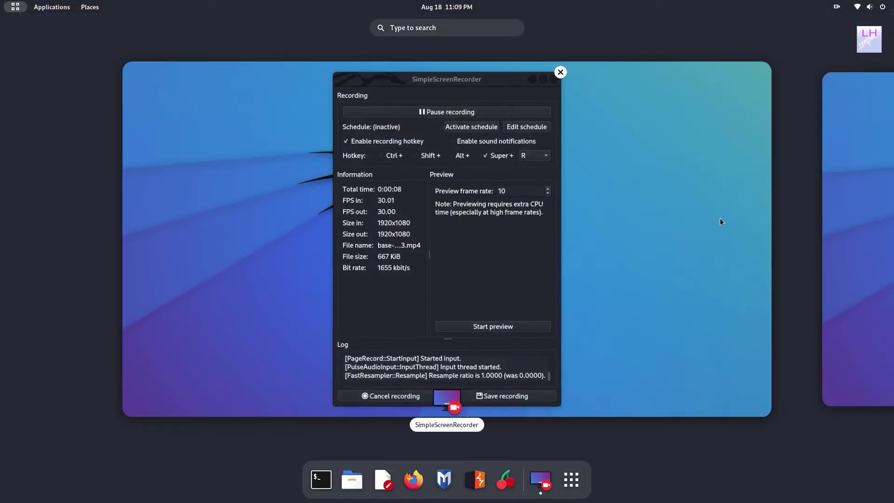
click(852, 268)
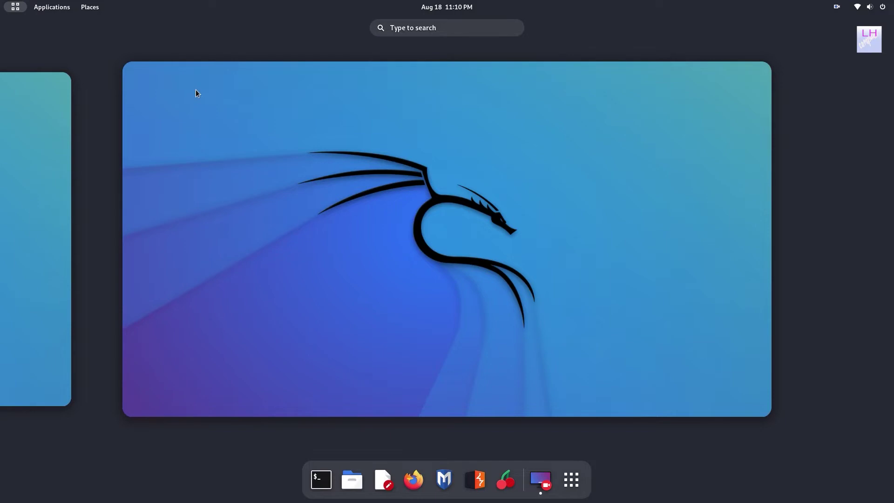
click(63, 82)
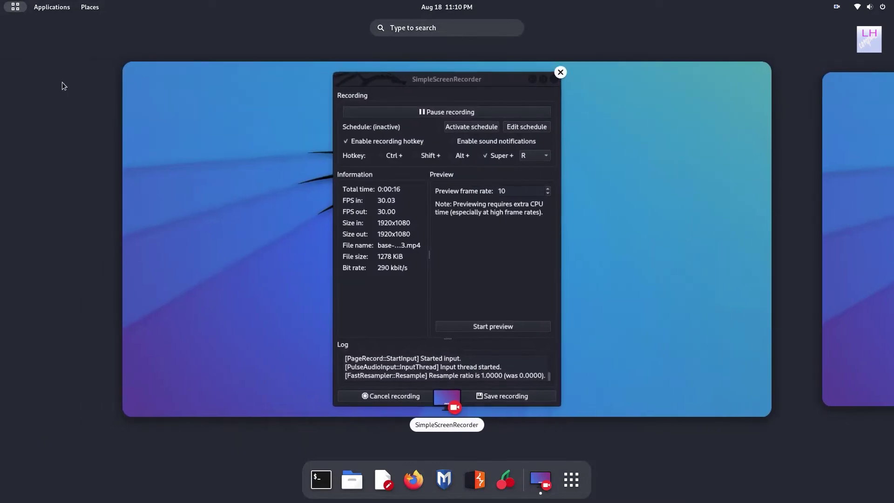
click(619, 146)
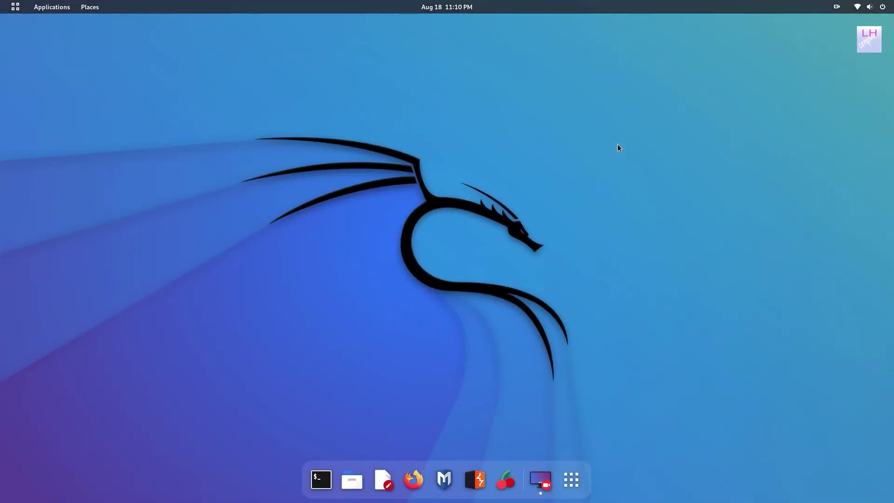
Browse the application categories from Vulnerability Analysis and Database Assessment through Wireless Attacks, Sniffing & Spoofing and Usual Applications.
click(52, 10)
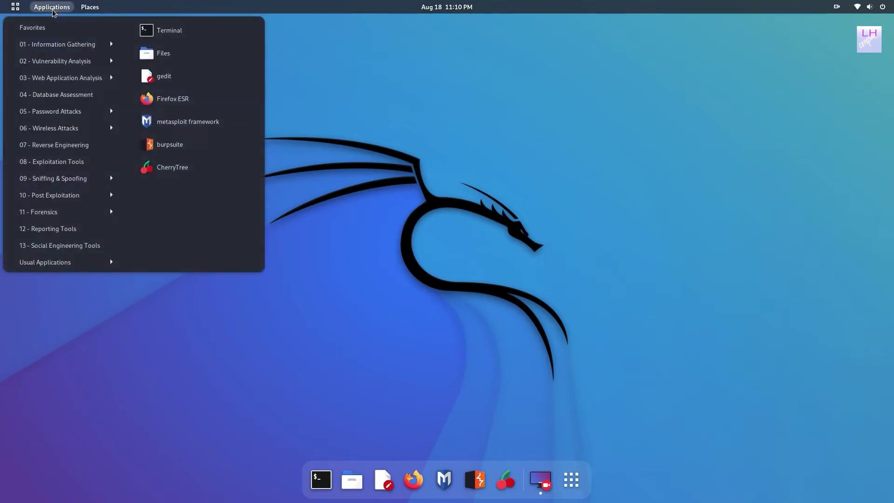
mouse_move(60, 62)
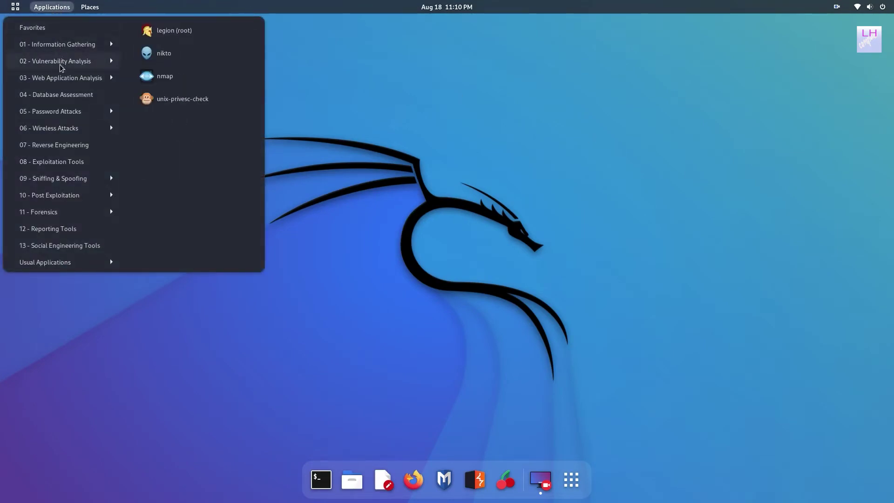
mouse_move(58, 97)
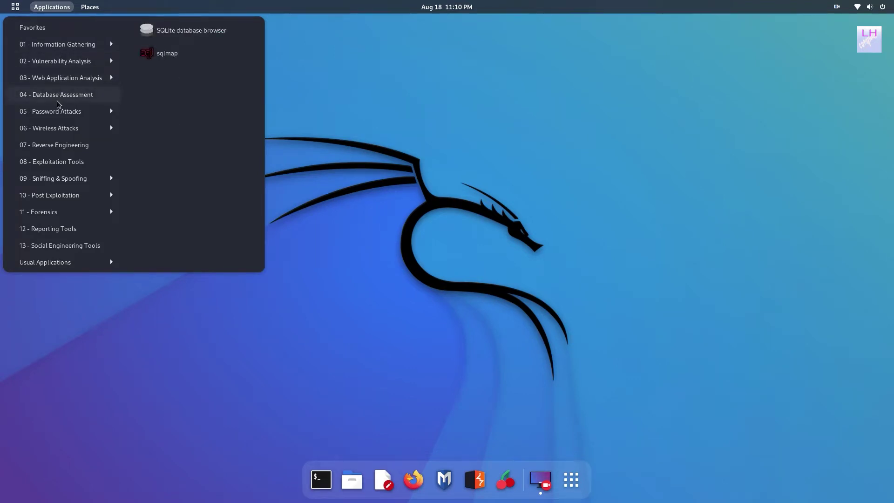
mouse_move(57, 127)
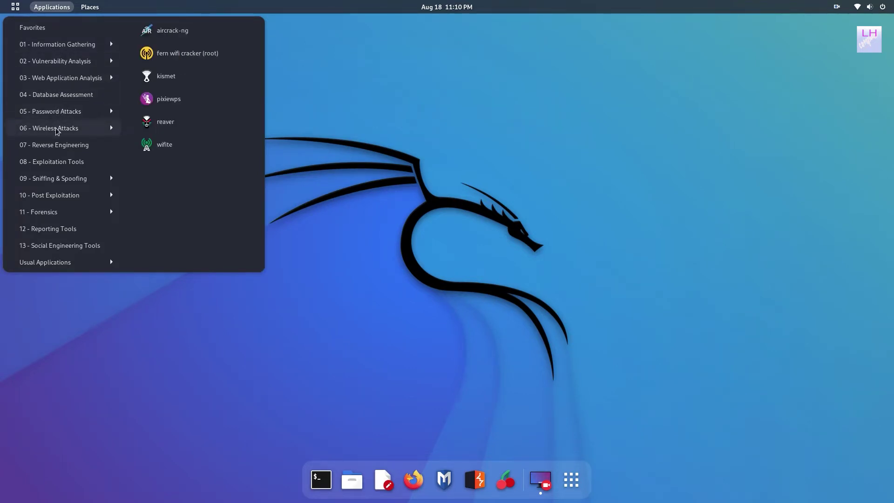
mouse_move(56, 177)
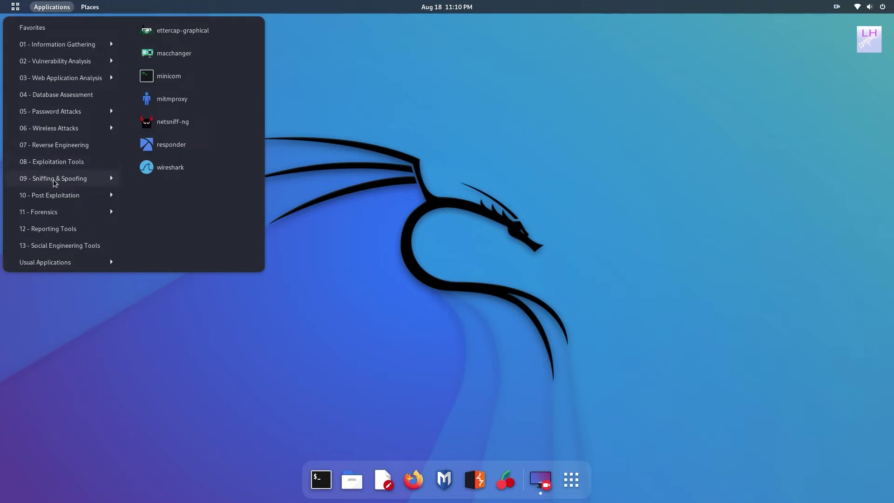
mouse_move(53, 216)
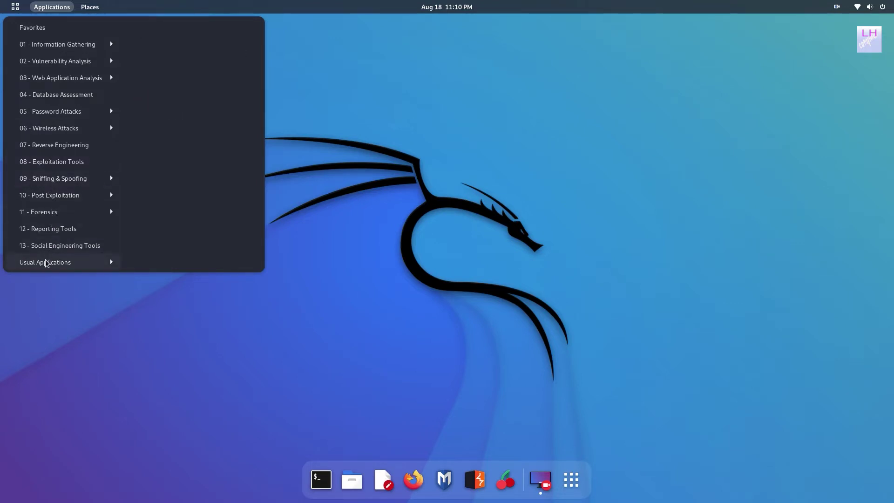
Look over the system's list of places and open the Home folder in Files.
click(91, 10)
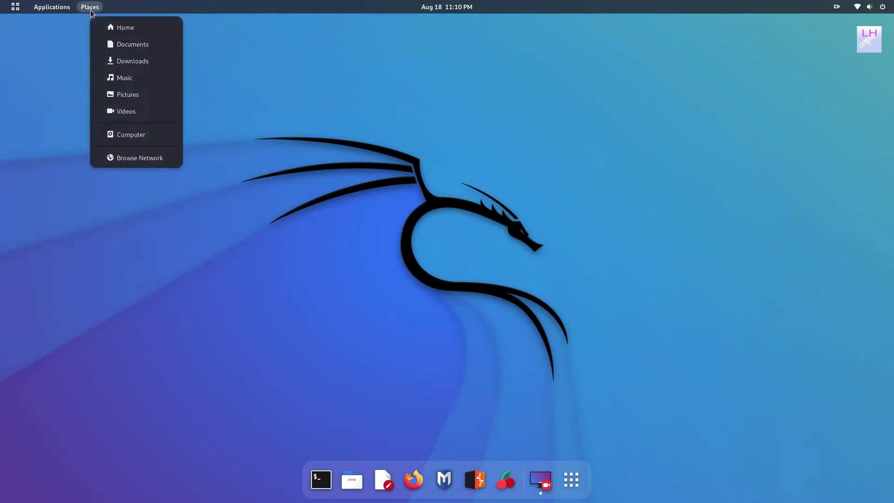
click(91, 9)
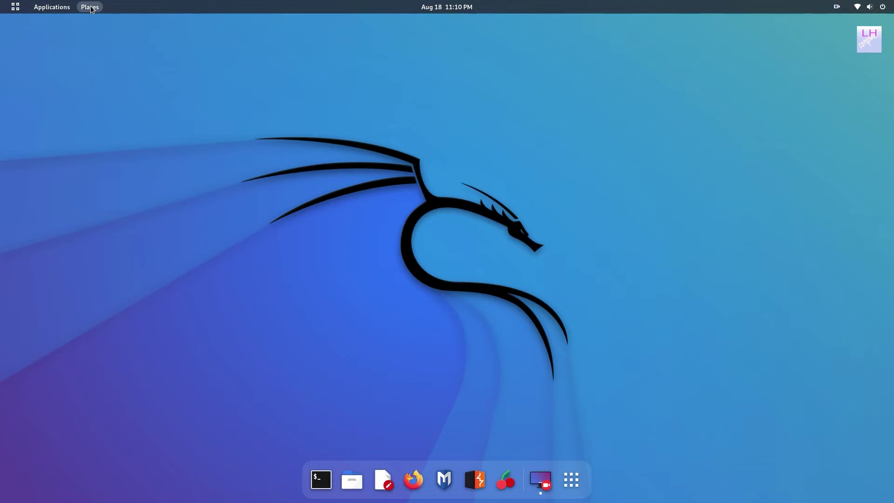
click(95, 11)
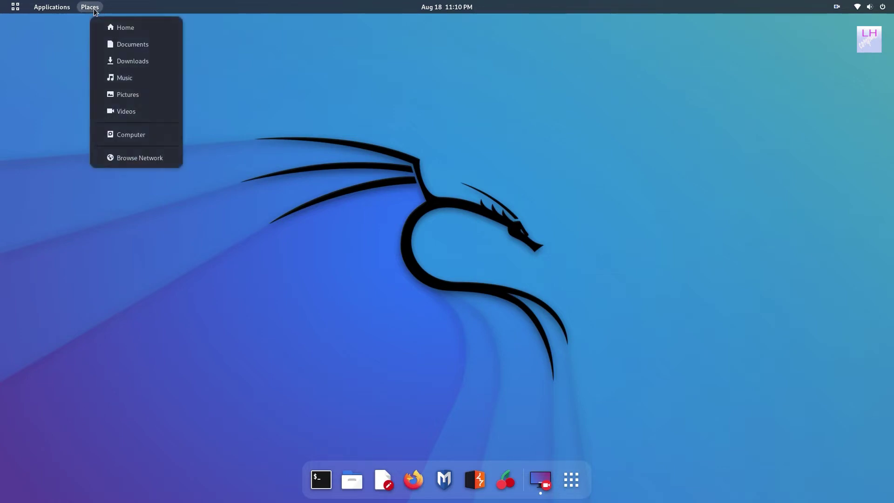
click(132, 29)
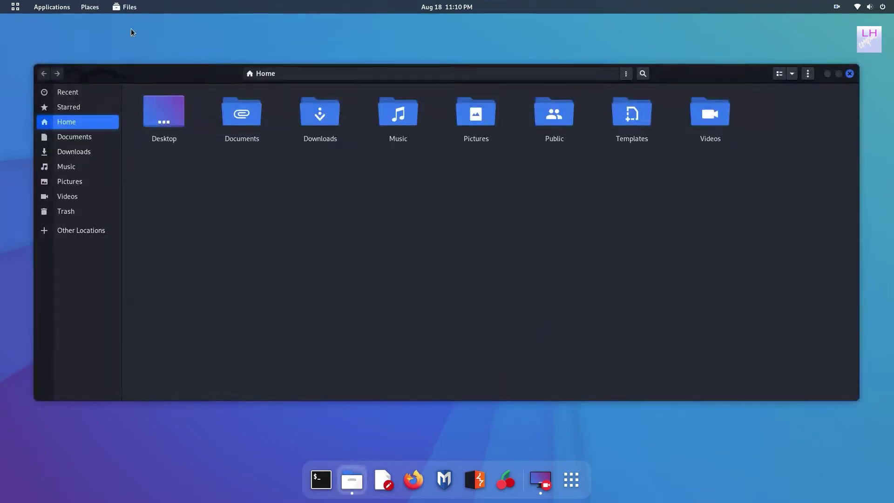
Narrow the file manager window to a little over half the screen width and move it near the desktop's centre.
drag(199, 69, 218, 57)
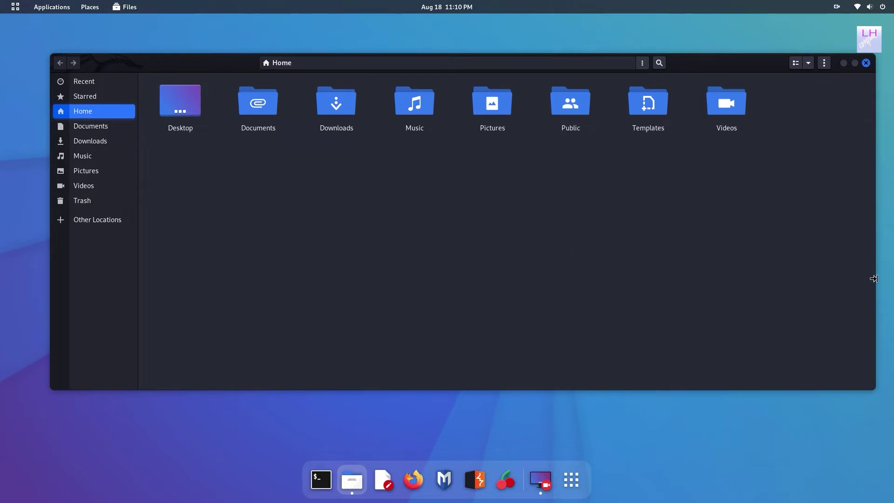
drag(874, 278, 534, 259)
drag(433, 63, 569, 59)
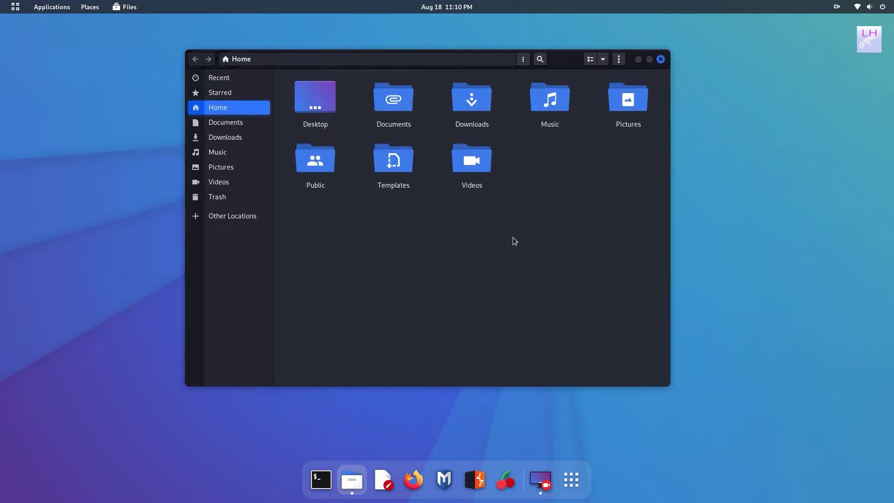
Look into the Downloads folder and go back to Home.
click(230, 128)
click(231, 138)
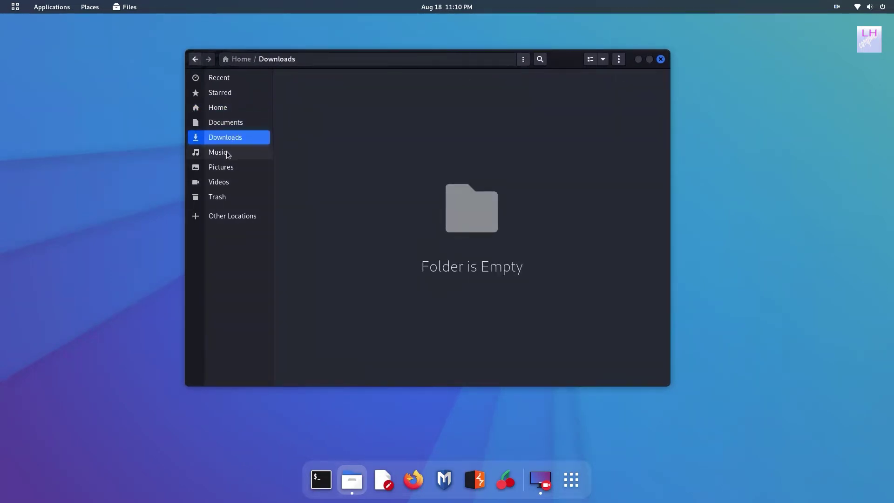
click(220, 109)
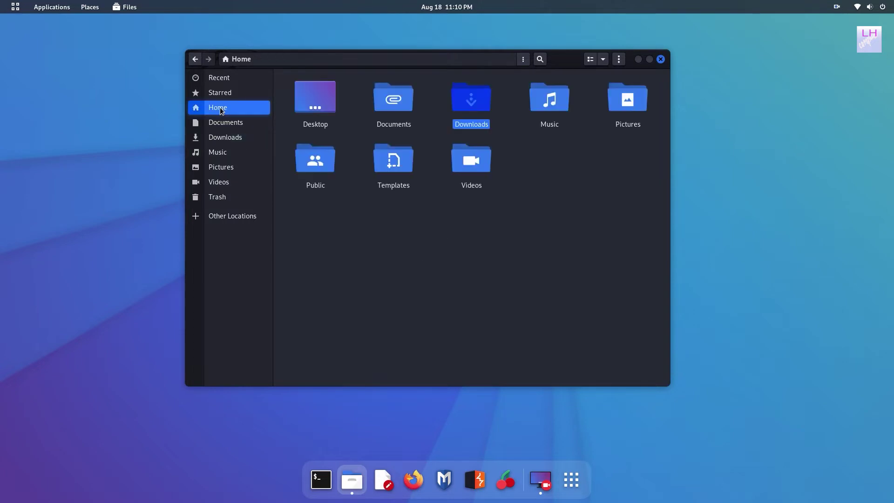
Look over the Home folder's action and sorting options, and preview its contents as a list before returning to icon view.
click(523, 59)
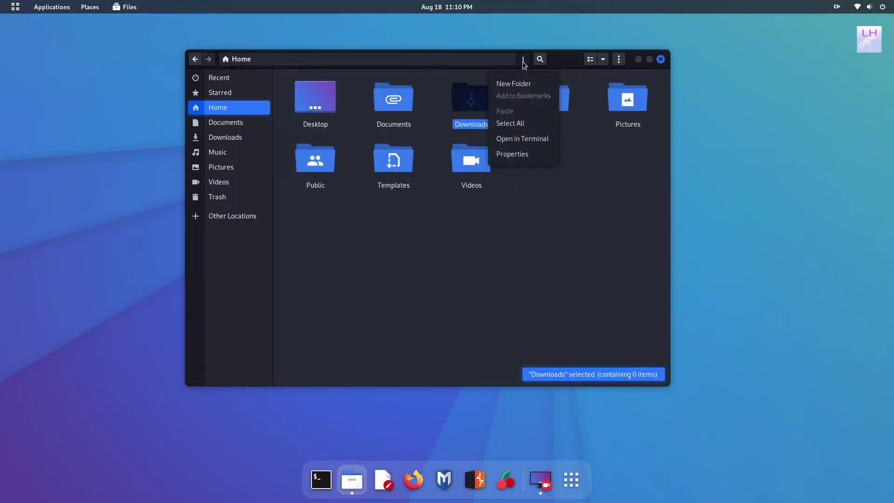
click(523, 62)
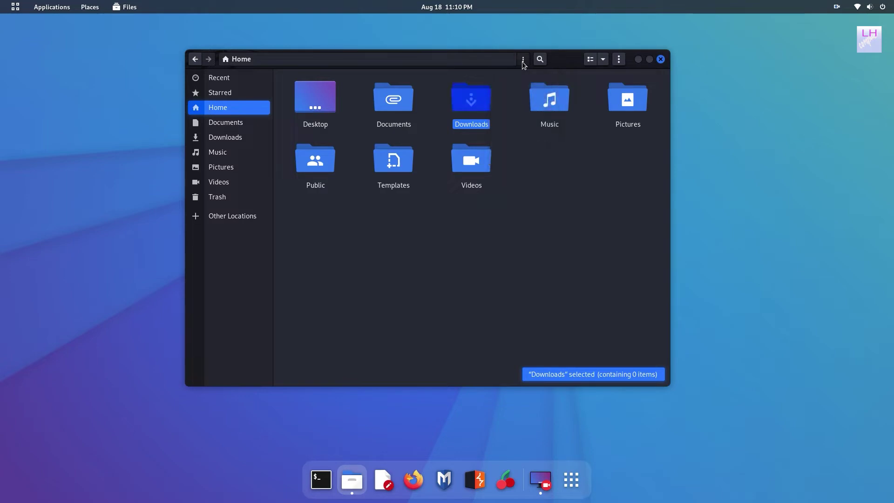
click(604, 59)
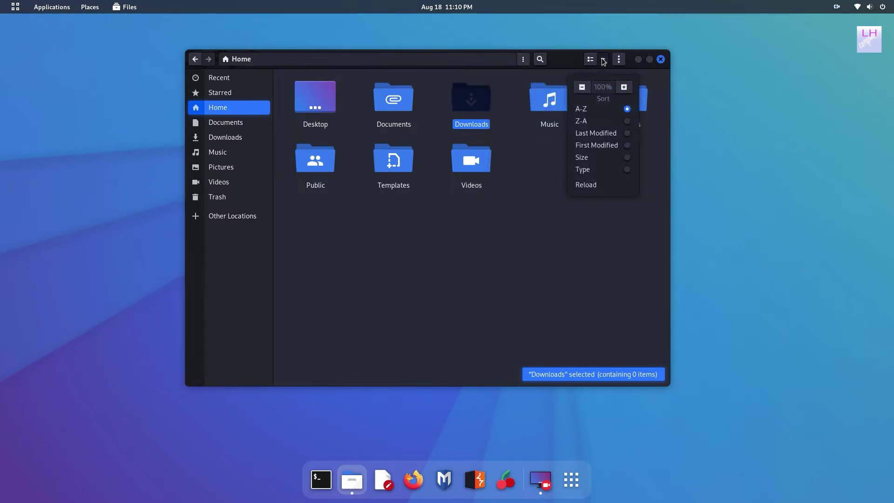
click(604, 59)
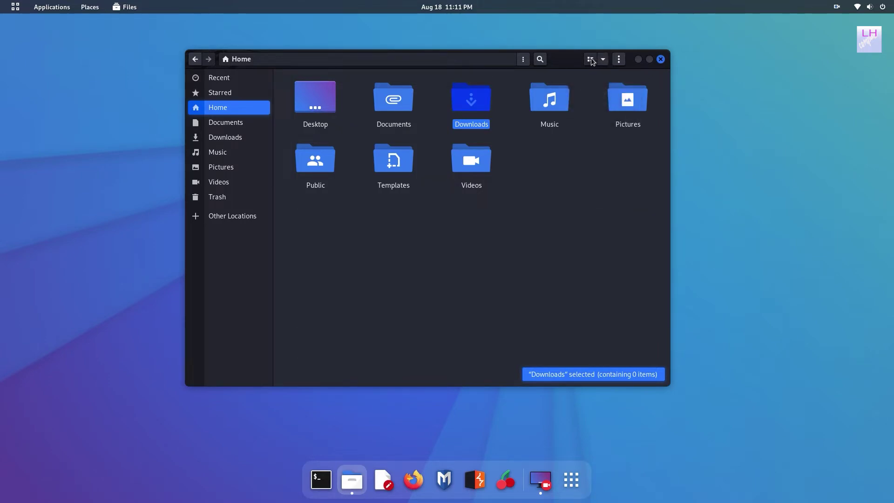
click(591, 59)
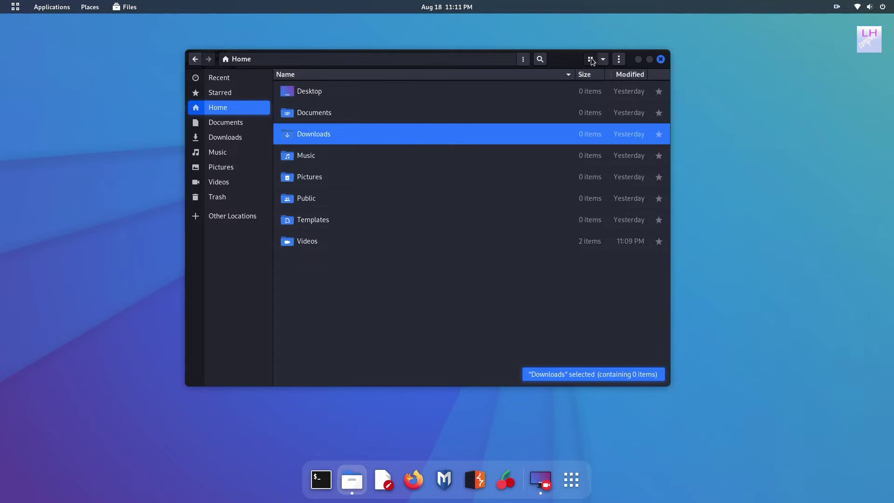
click(591, 58)
Look over the file manager's general options, and go back to the previously visited folder before closing the window.
click(619, 60)
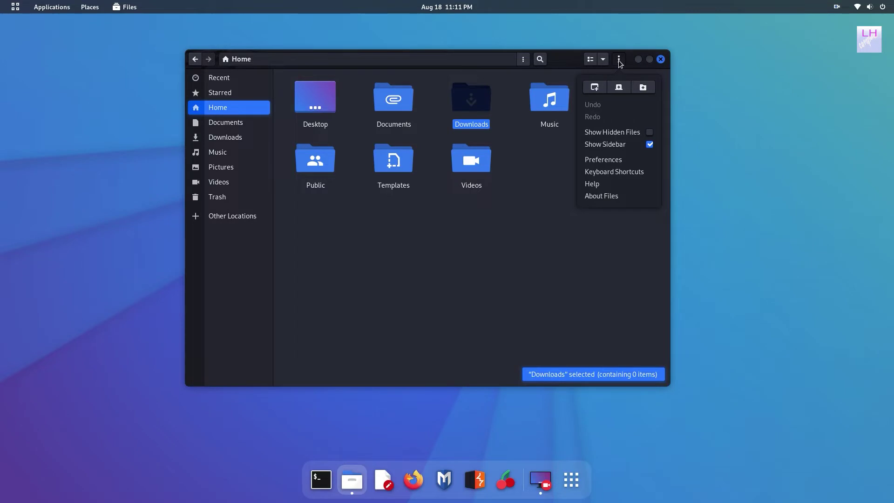
click(587, 172)
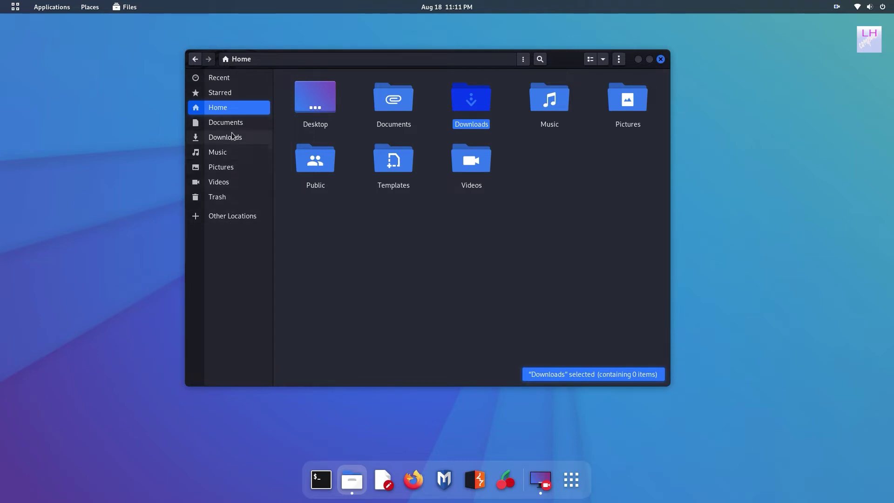
click(195, 60)
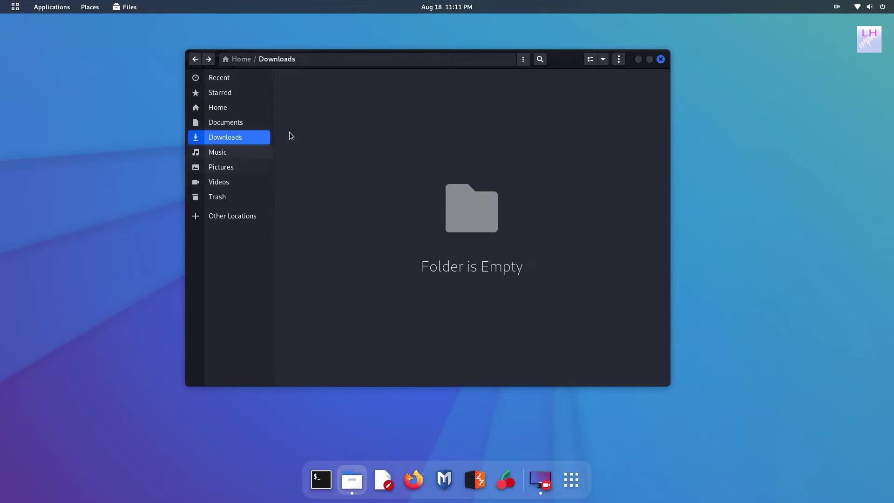
click(661, 60)
Open the Computer location in Files to view the system's top-level folders, and close the window.
click(93, 11)
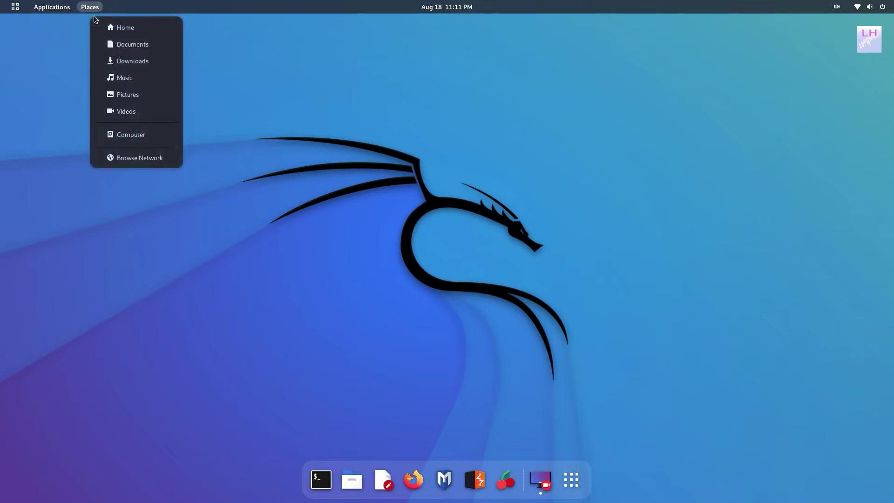
click(130, 136)
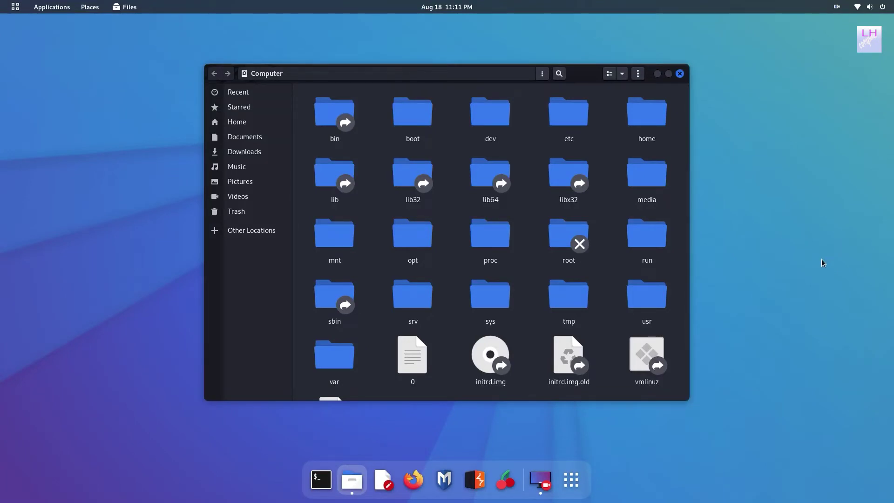
click(680, 74)
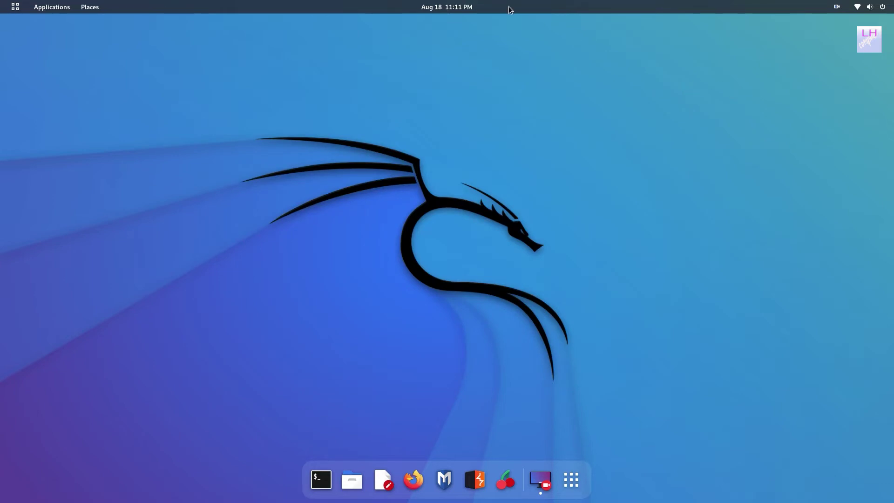
View the desktop's calendar and notification list, and dismiss them.
click(446, 7)
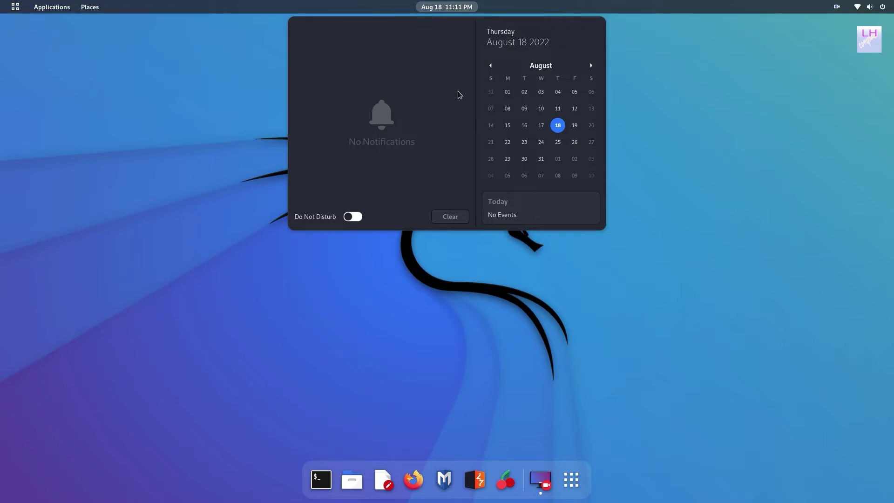
click(635, 44)
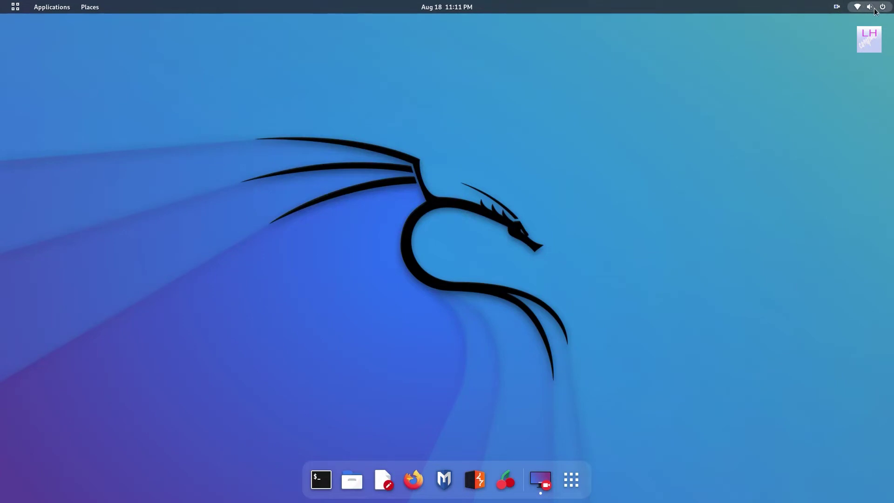
Look over the system's volume, network and power options, and open Settings briefly before closing it.
click(889, 11)
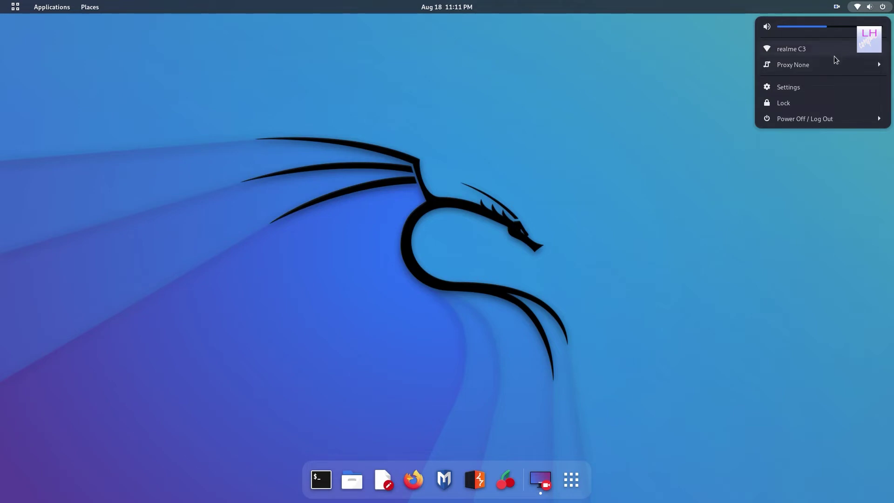
click(780, 88)
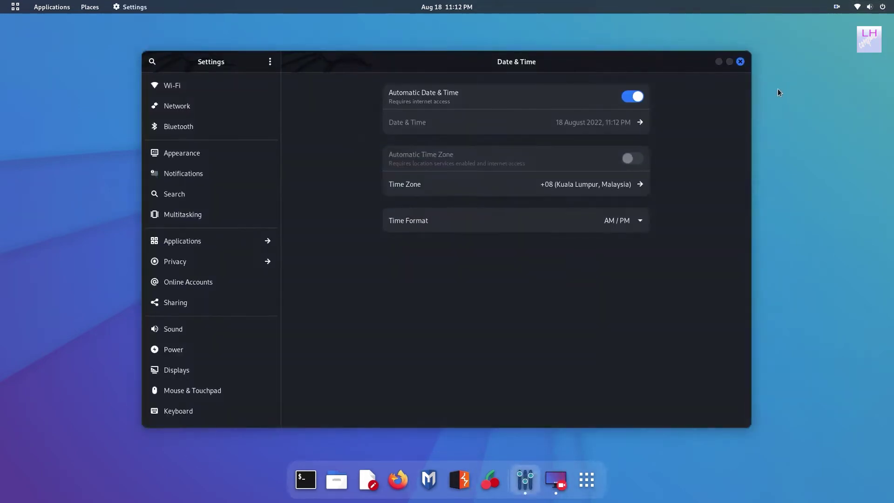
click(741, 62)
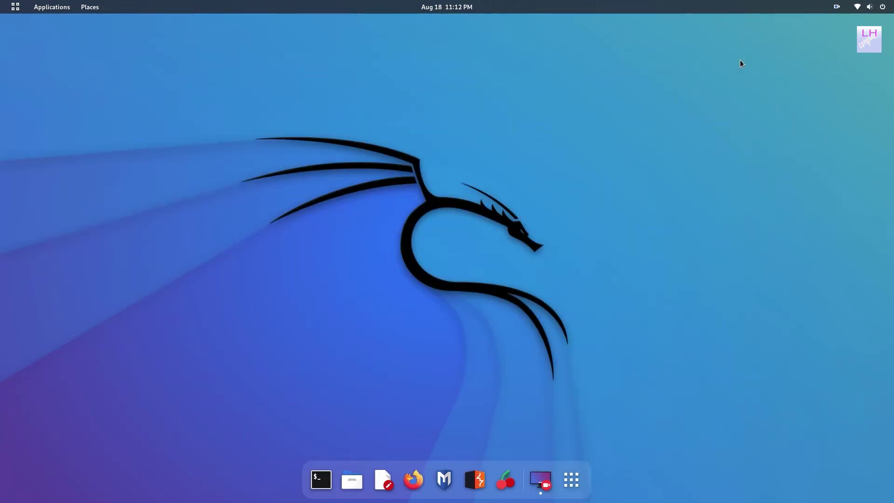
Browse the full grid of installed applications through to its last page and back to the third page, and leave it.
click(572, 479)
scroll(638, 442, down, 3)
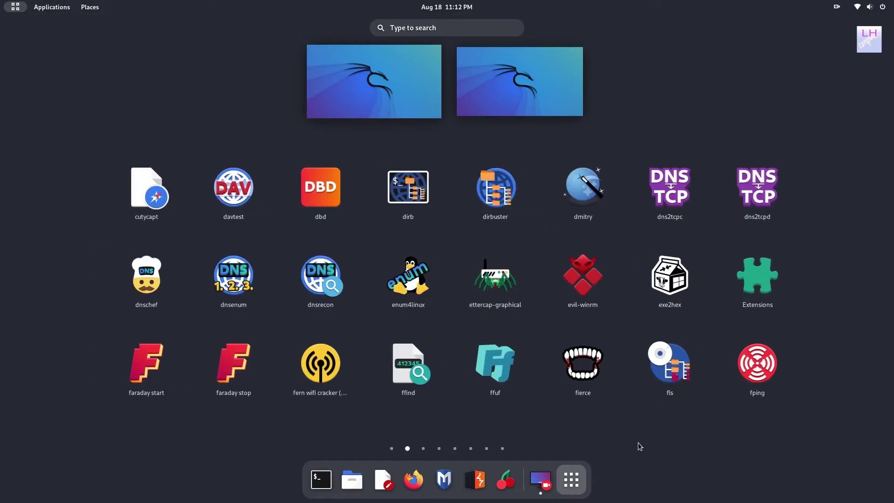
scroll(638, 442, down, 2)
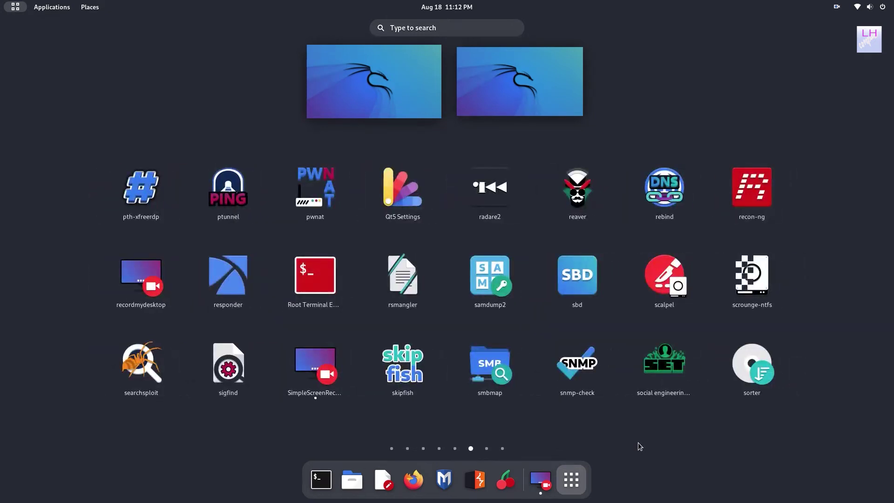
scroll(638, 442, down, 1)
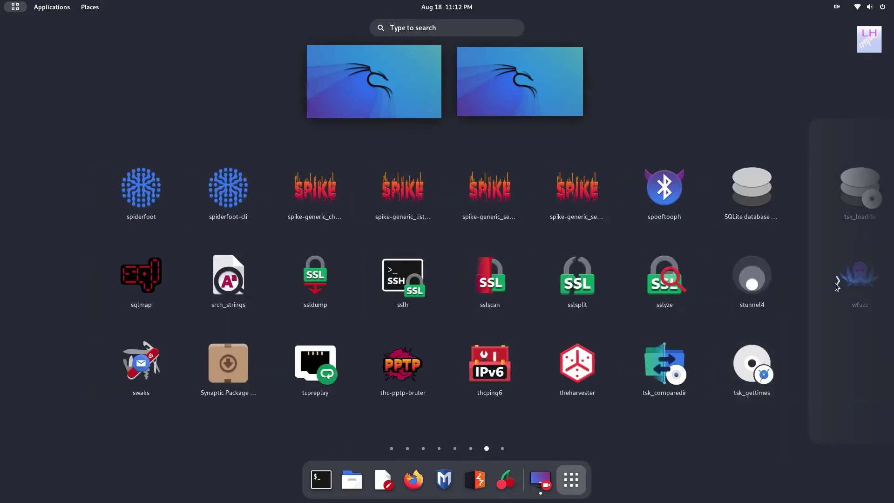
click(836, 282)
mouse_move(57, 269)
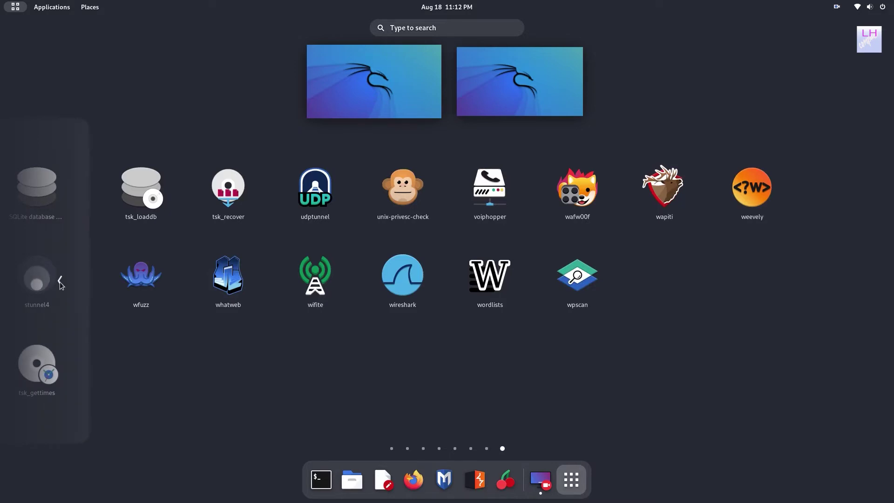
click(59, 281)
click(60, 282)
click(60, 281)
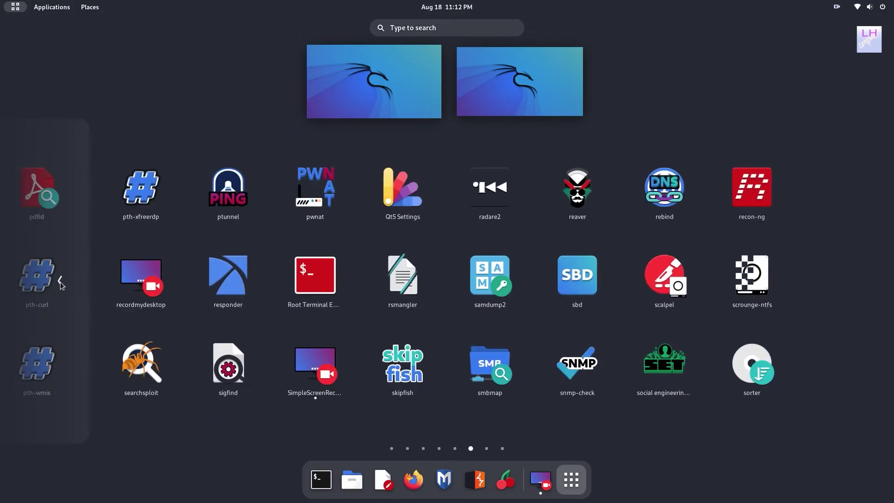
click(61, 281)
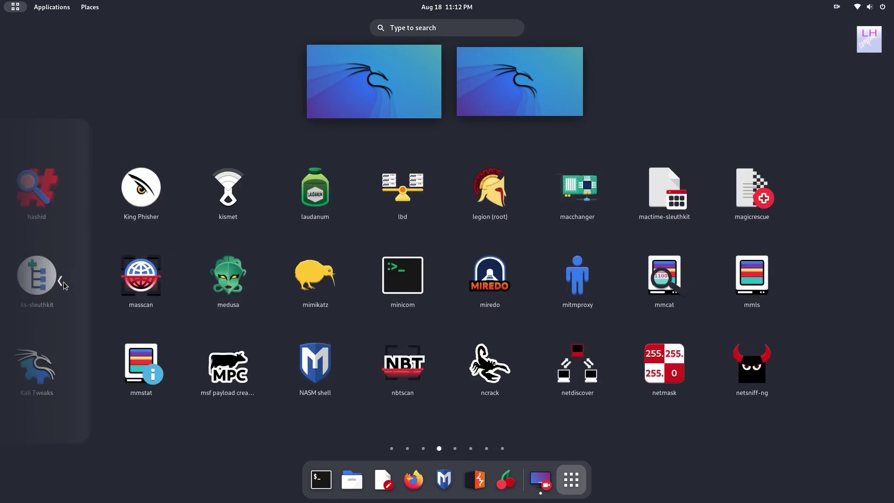
click(61, 281)
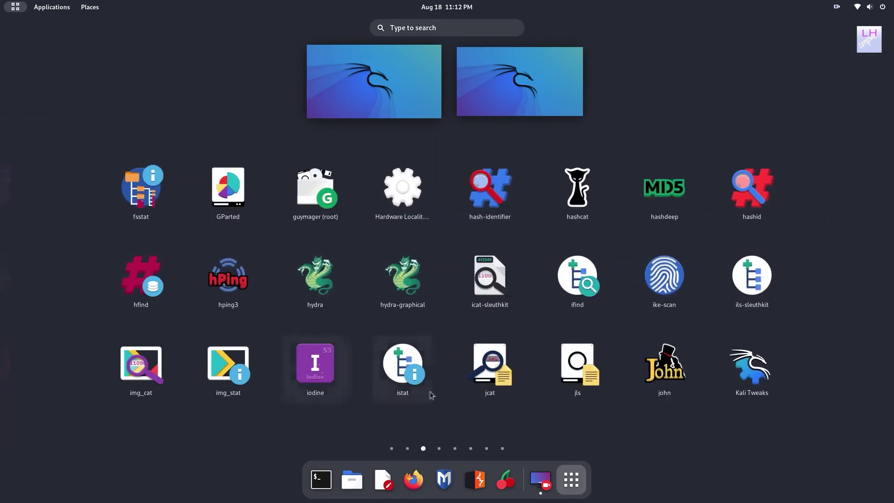
click(572, 480)
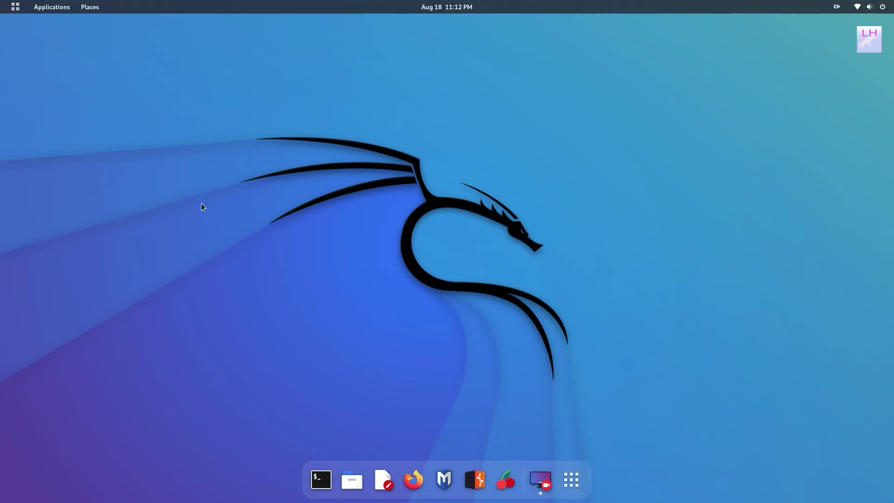
Open the Home folder in Files and move its window slightly lower on the desktop.
click(88, 7)
click(133, 29)
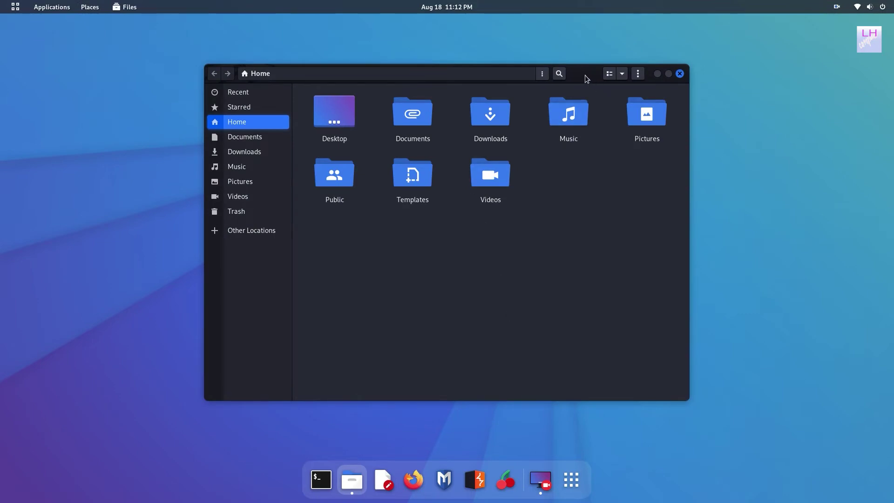
drag(585, 75, 574, 108)
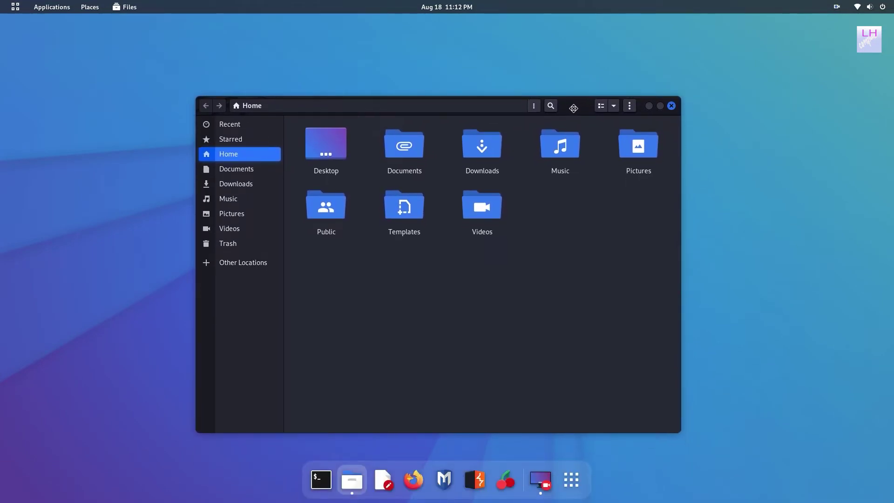
Maximize the file manager window and restore it to its smaller size, nudging it slightly lower before closing it.
click(661, 106)
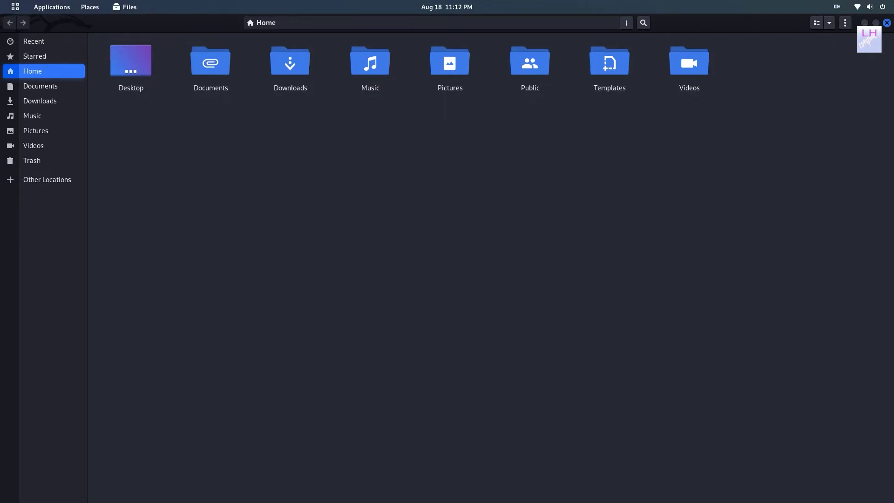
click(876, 23)
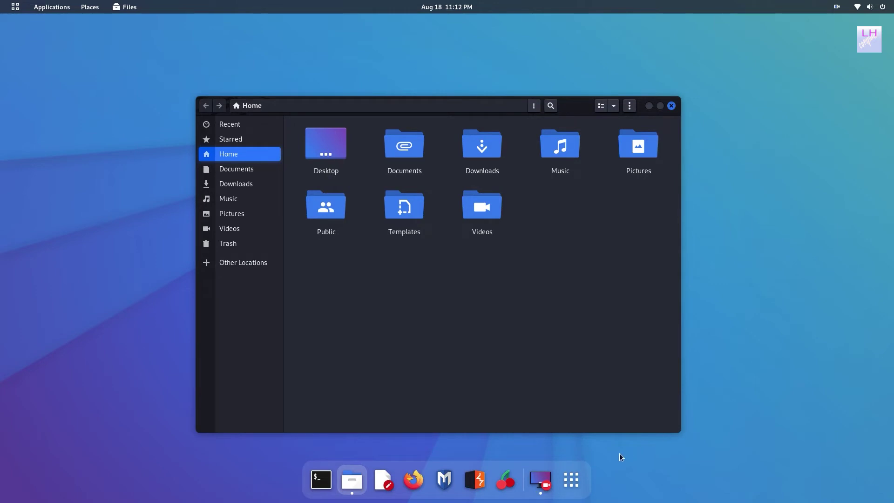
mouse_move(579, 104)
mouse_down()
mouse_move(577, 134)
mouse_move(578, 111)
mouse_up()
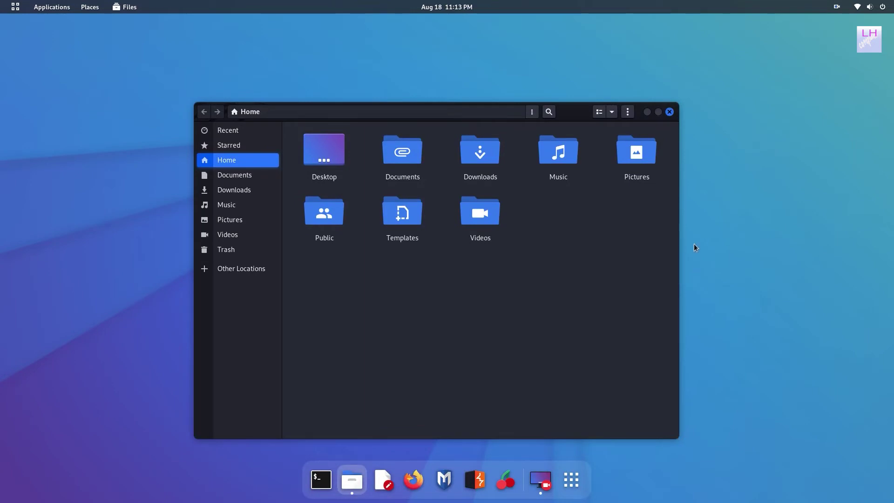
click(671, 111)
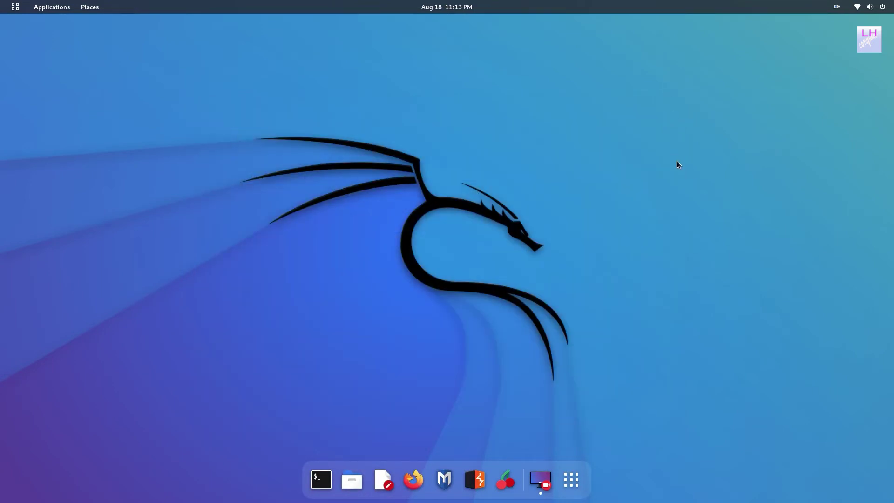
Open a Terminal window and quit it through the options of its dock launcher.
click(328, 489)
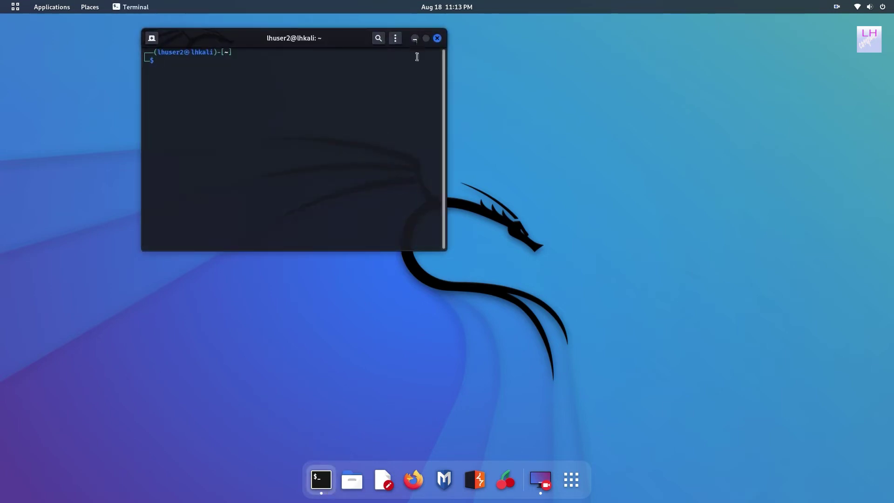
right_click(328, 483)
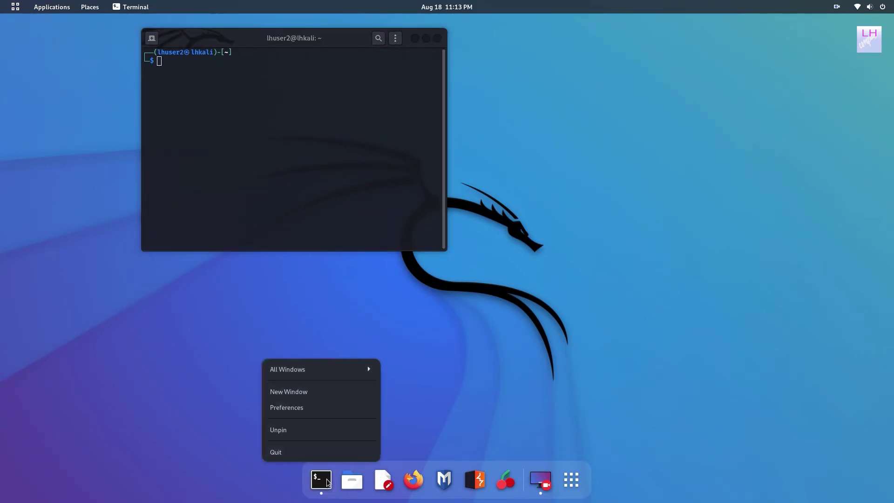
click(278, 454)
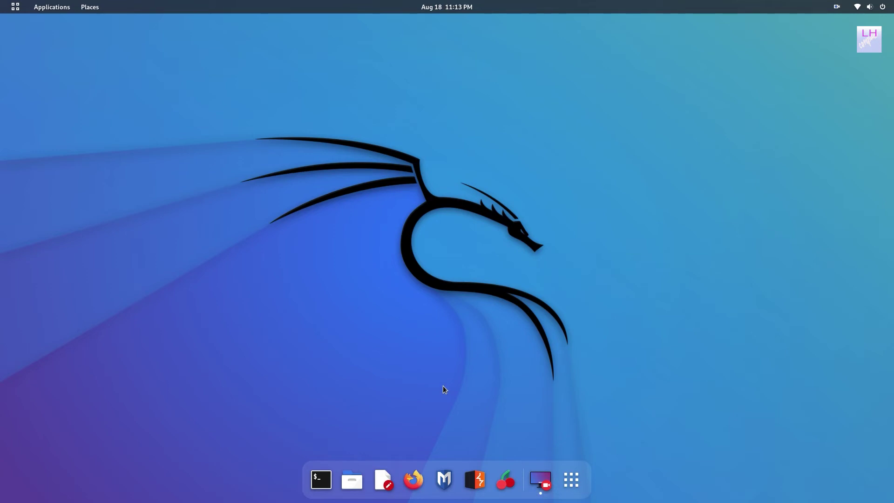
Look over the options available for the empty desktop area, and dismiss them without choosing any.
right_click(335, 138)
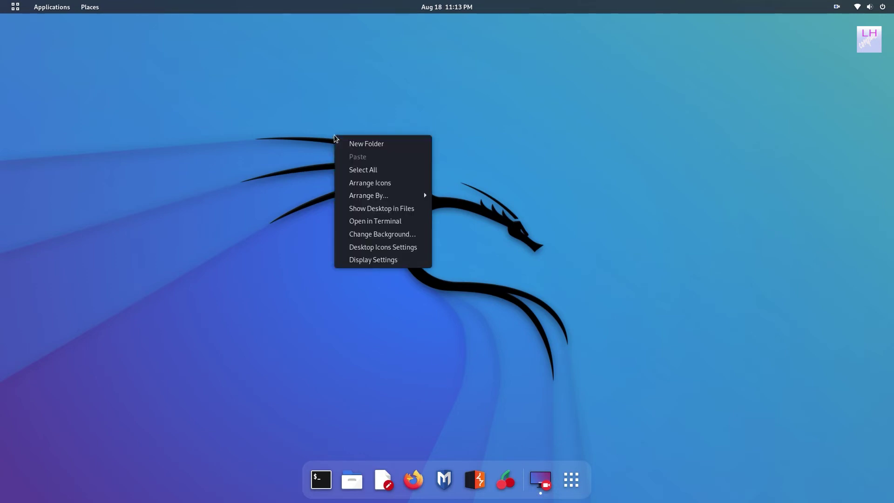
click(363, 326)
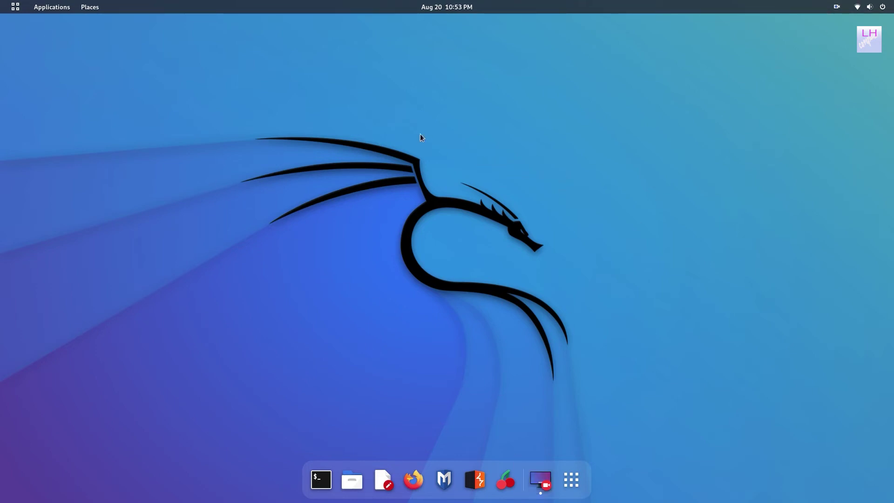
Open the display settings from the desktop options to view orientation, resolution, refresh rate and scale, and close them.
right_click(421, 135)
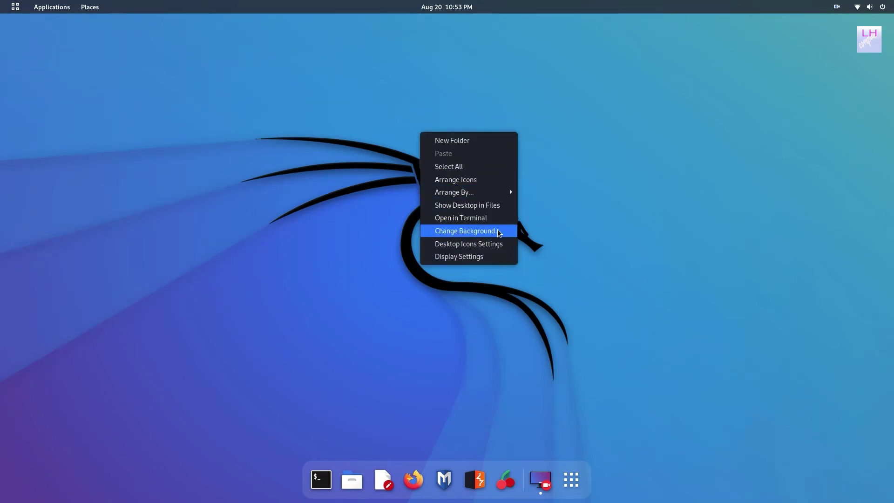
click(489, 260)
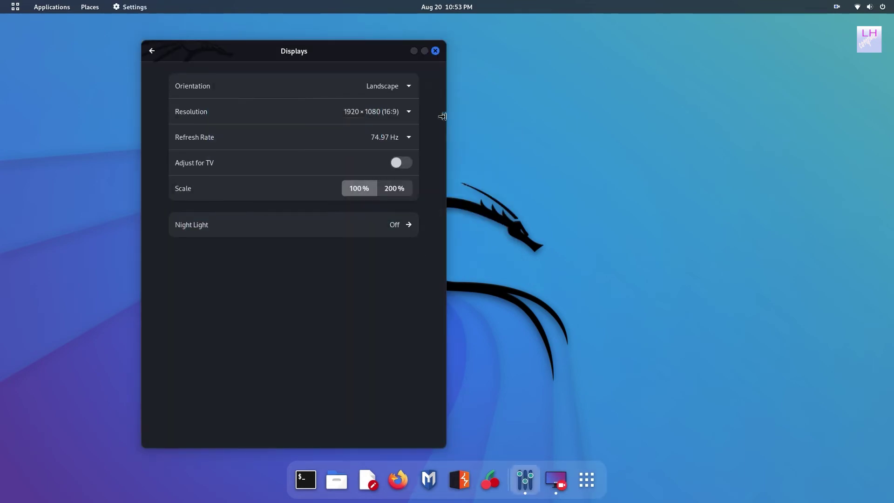
click(435, 51)
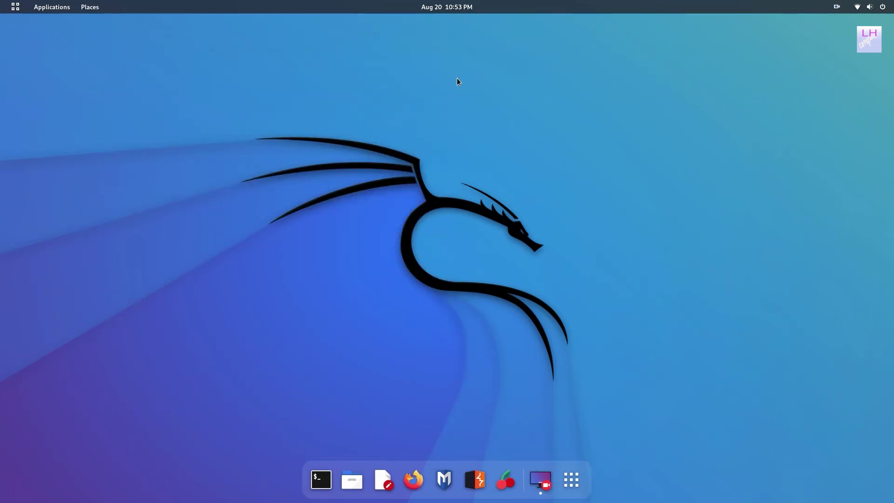
In the desktop icons settings, enable showing the personal folder, the trash icon and external drives, and close the settings window.
right_click(545, 157)
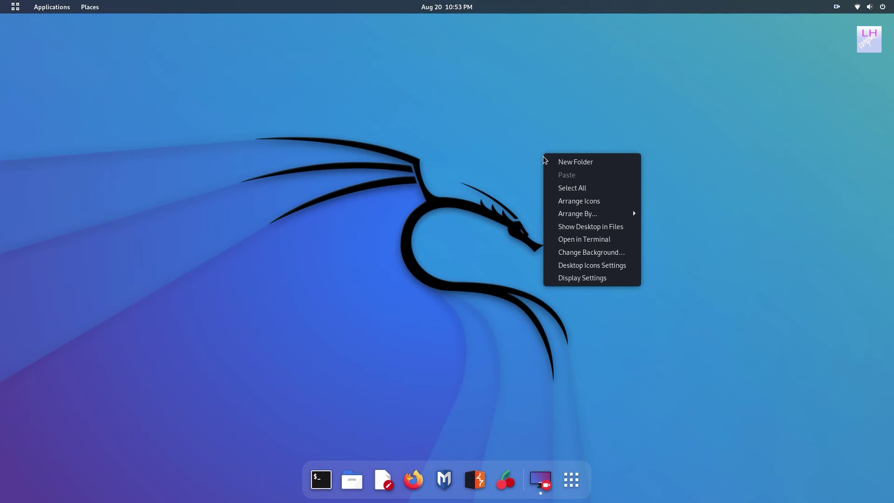
mouse_move(582, 214)
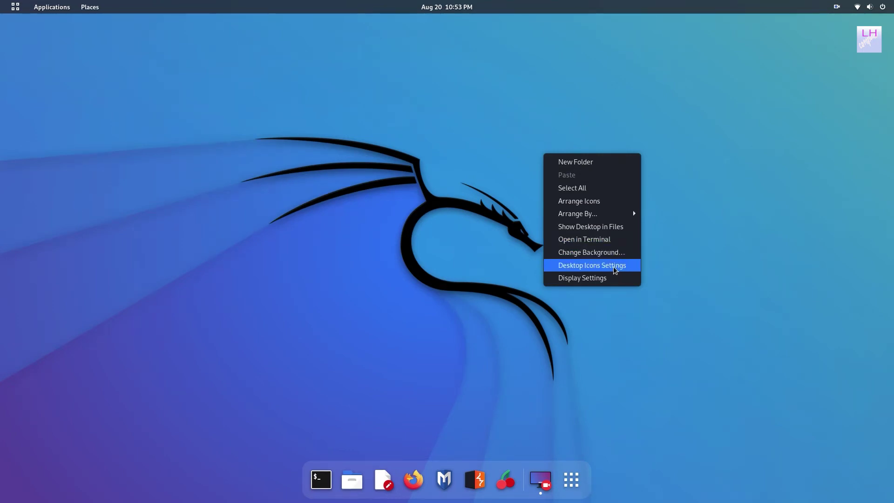
click(614, 268)
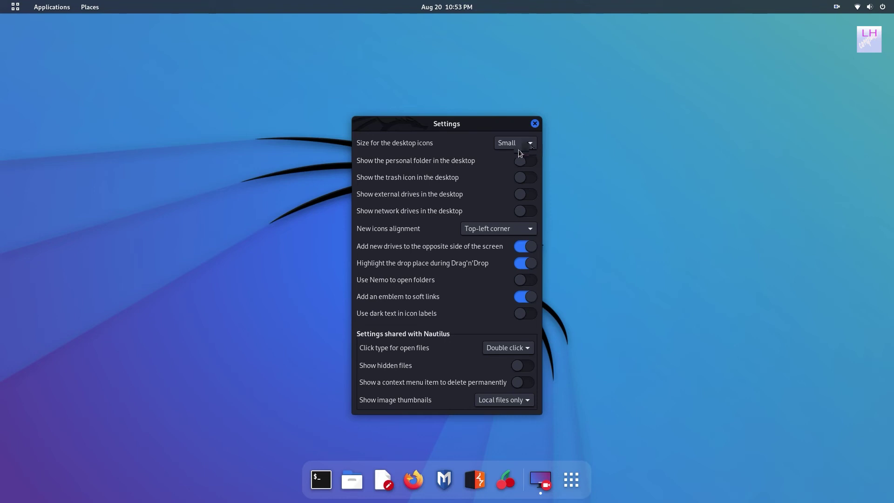
click(532, 161)
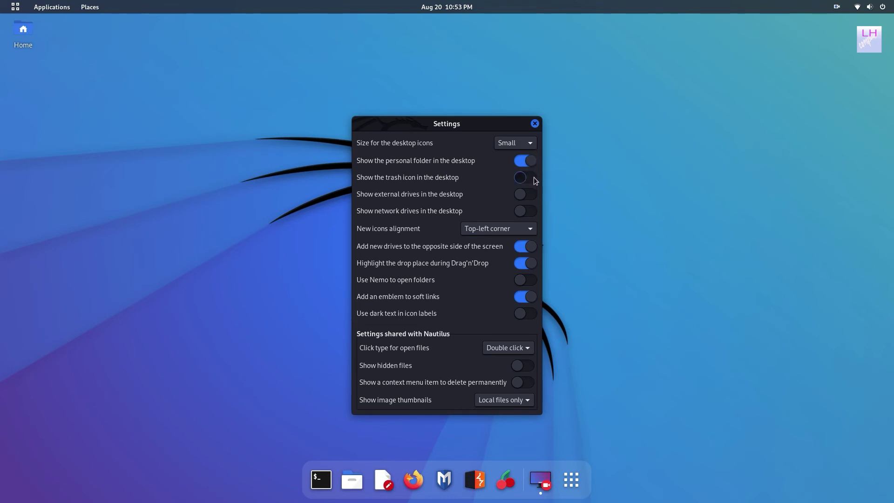
click(532, 178)
click(531, 195)
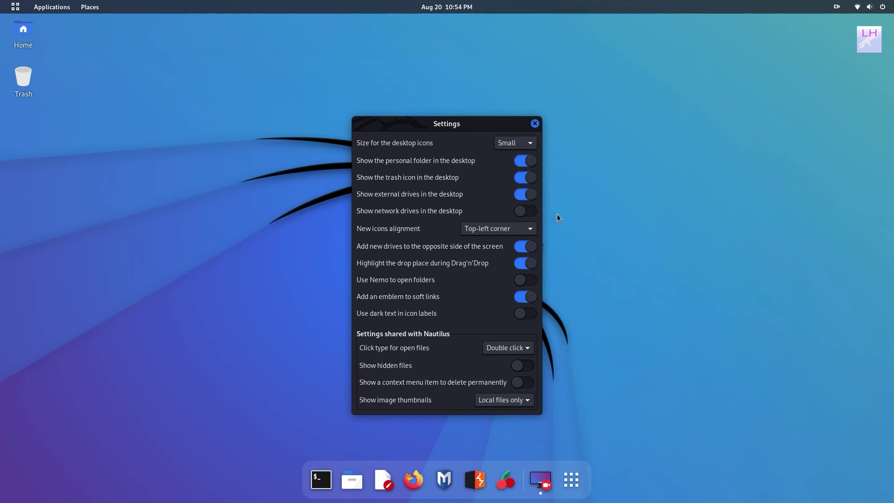
scroll(498, 228, down, 1)
click(534, 124)
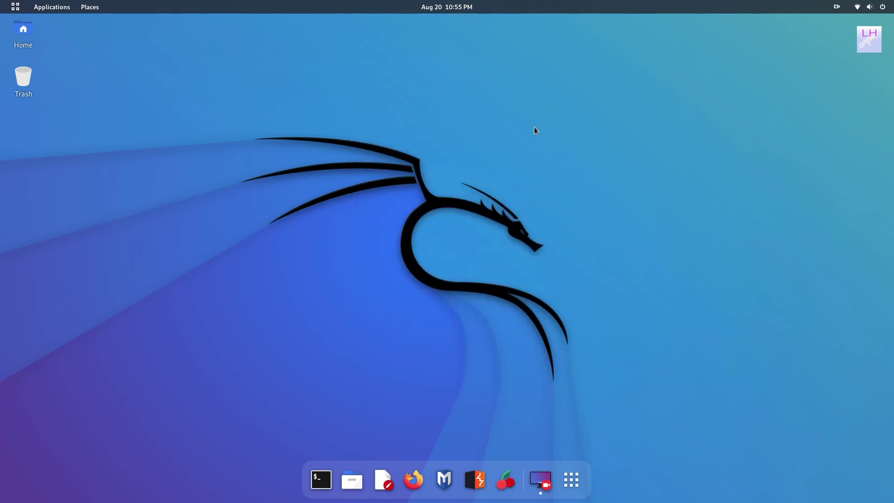
Show the Desktop folder in Files from the desktop options and move its window further right.
right_click(415, 118)
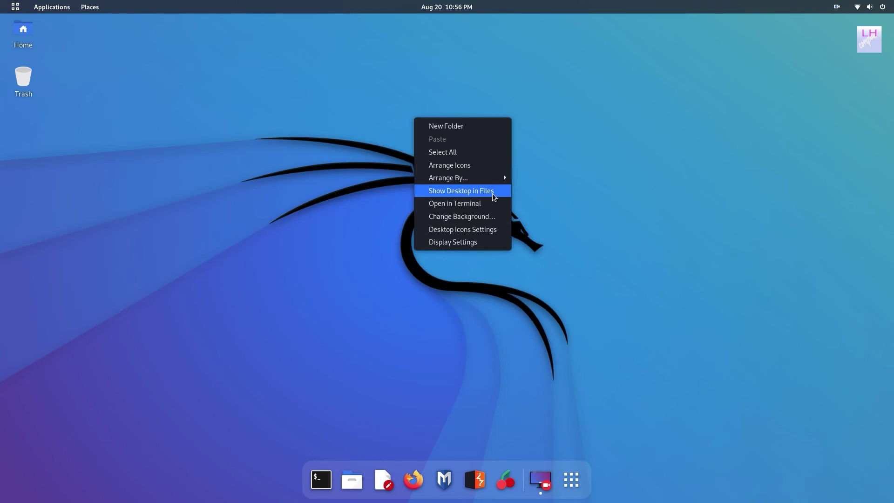
click(493, 192)
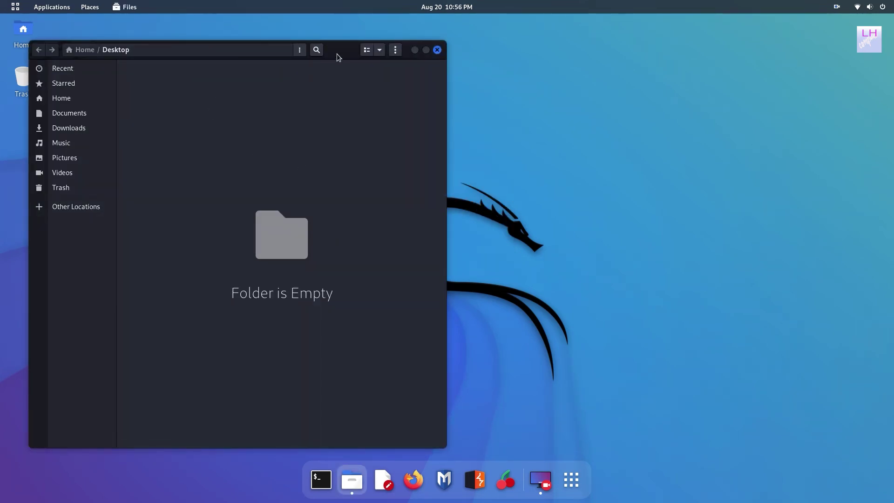
drag(337, 54, 489, 54)
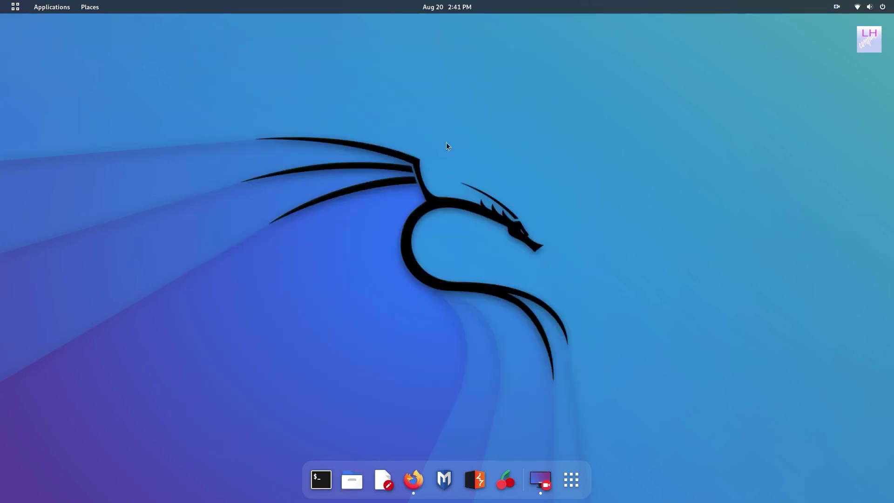
Open the background settings from the desktop options, shift the window slightly left and narrow it to only the Appearance page.
right_click(396, 122)
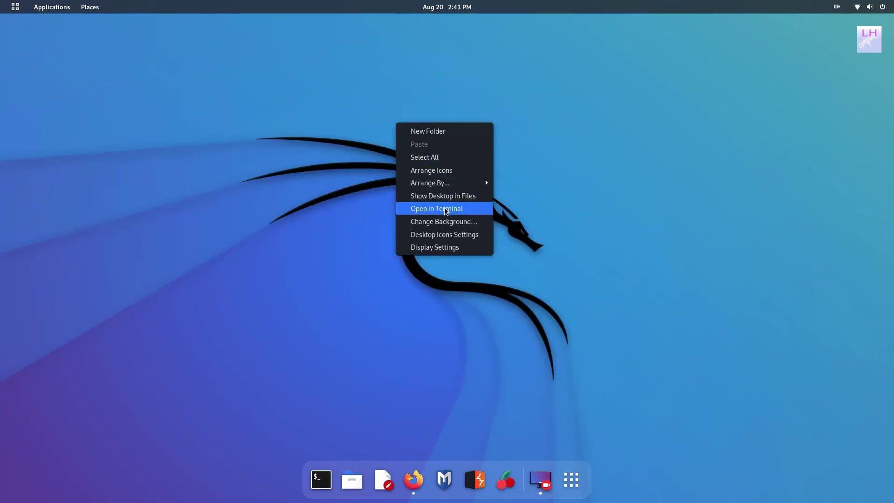
click(465, 222)
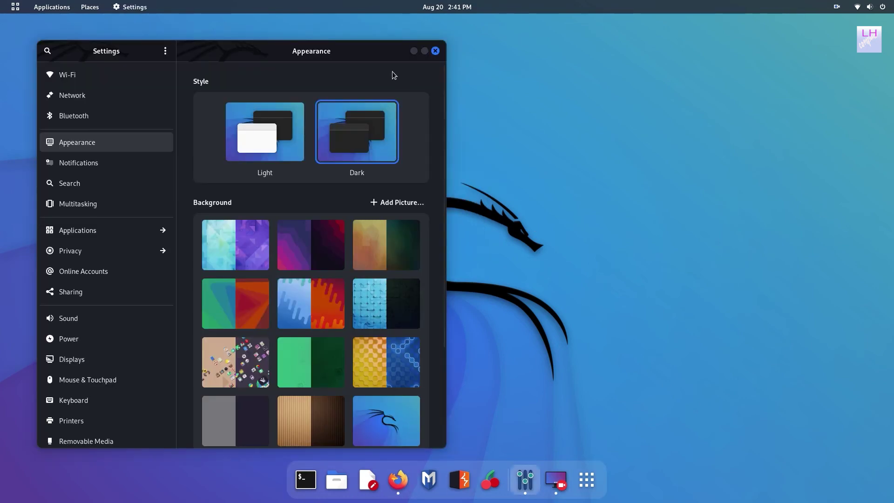
mouse_move(364, 46)
mouse_down()
mouse_move(427, 47)
mouse_move(347, 48)
mouse_up()
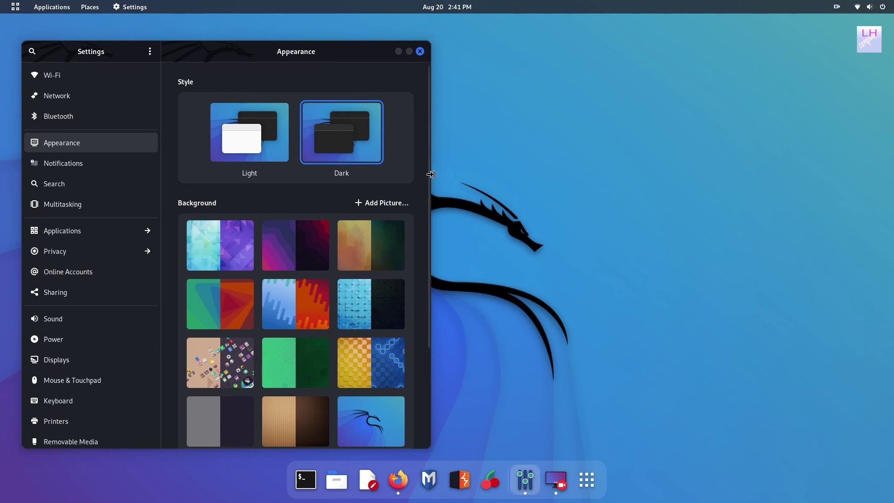
drag(431, 175, 317, 129)
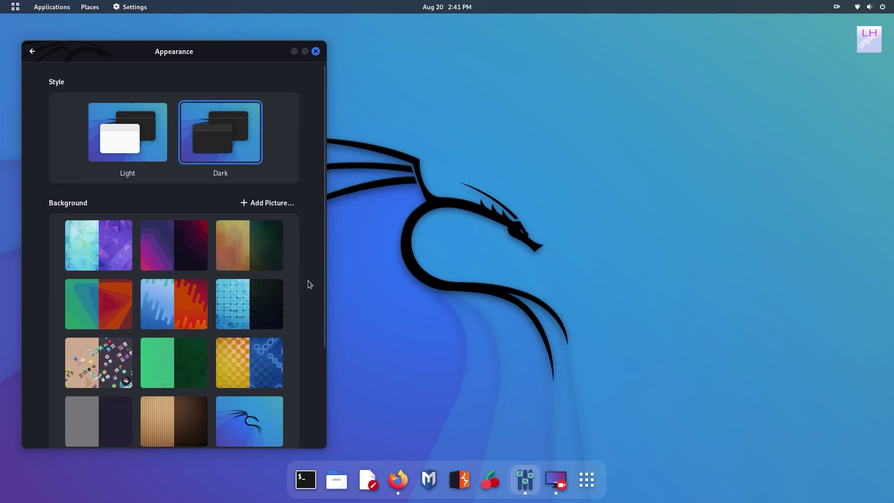
Try five Kali wallpapers in turn: small dragon on teal, glitched clouds, teal KALI pattern, black Kali Linux lettering, and white dragon in polygons.
scroll(310, 284, down, 5)
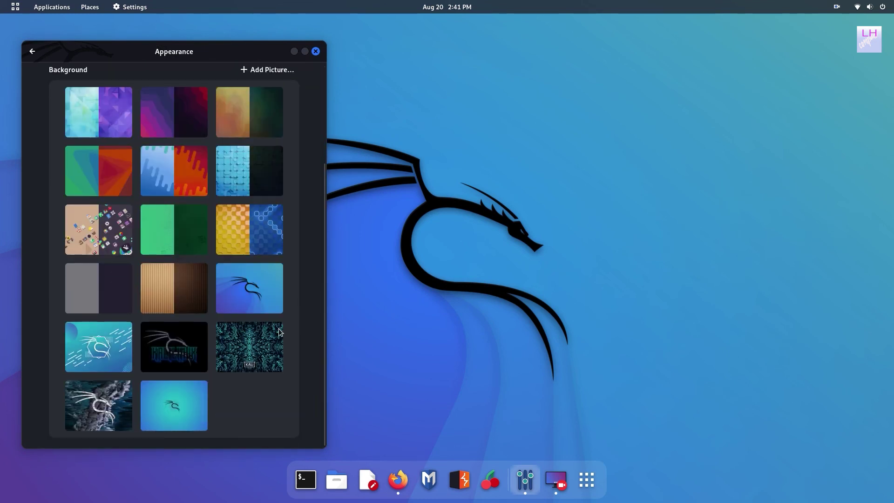
click(196, 405)
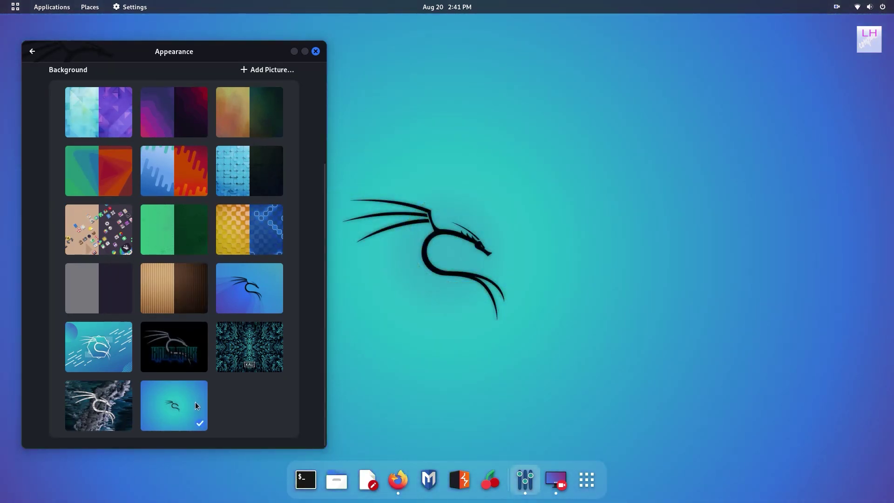
click(118, 398)
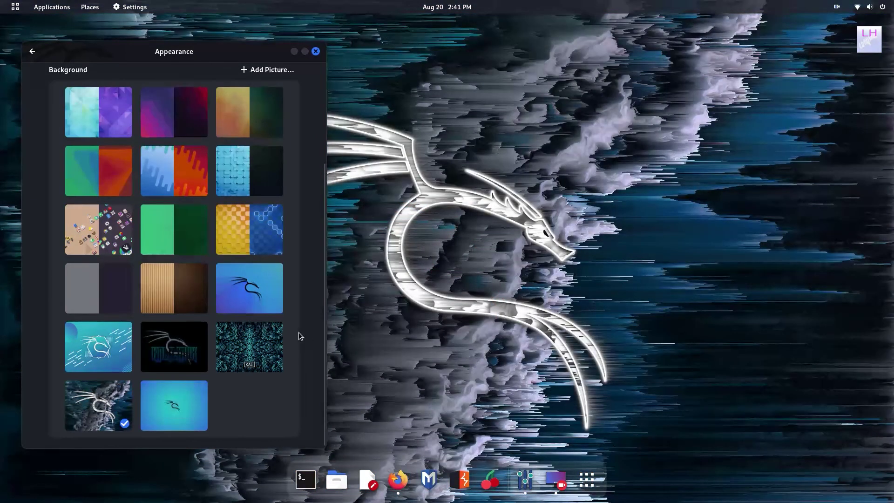
click(264, 341)
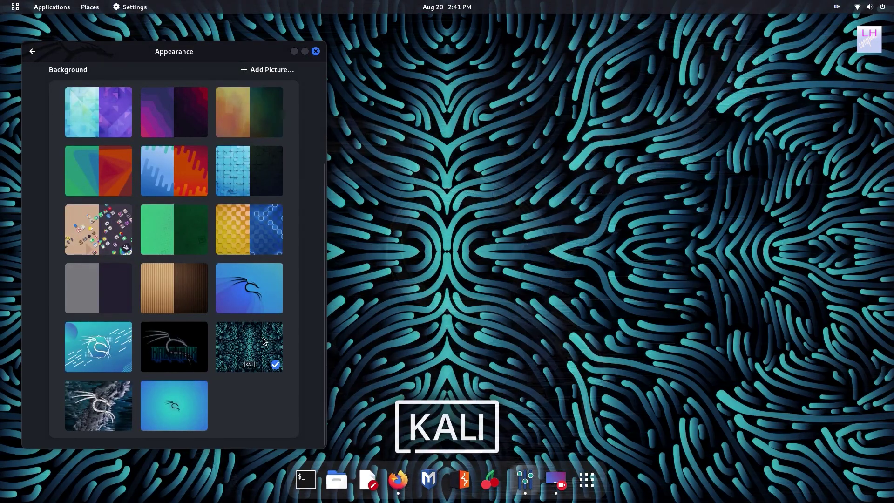
click(199, 338)
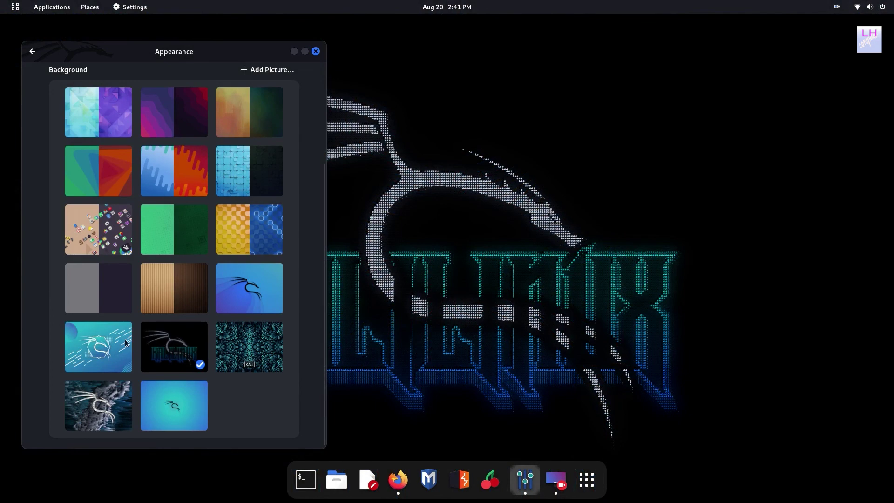
click(99, 334)
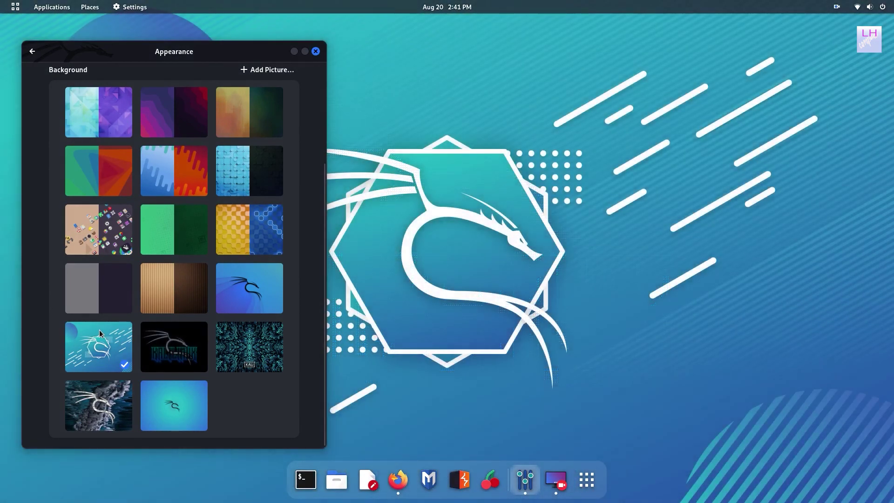
Set the desktop background to the blue wallpaper with the large black Kali dragon and close the Appearance settings.
click(252, 270)
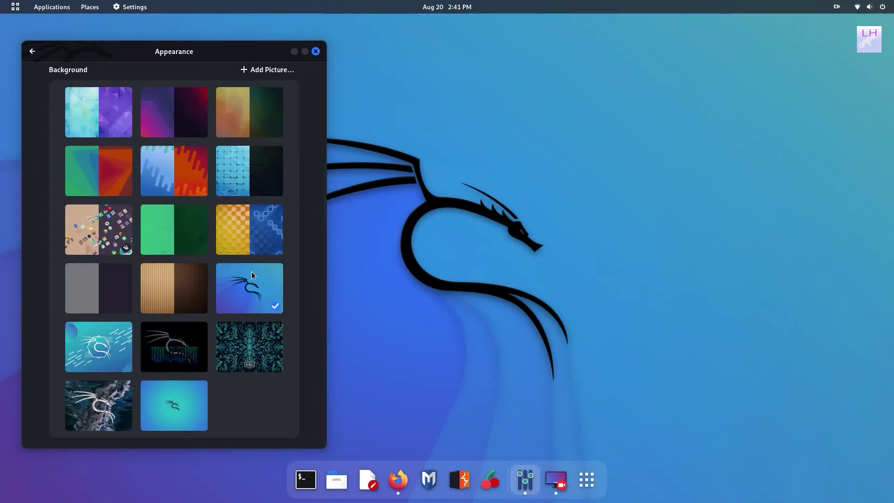
click(316, 52)
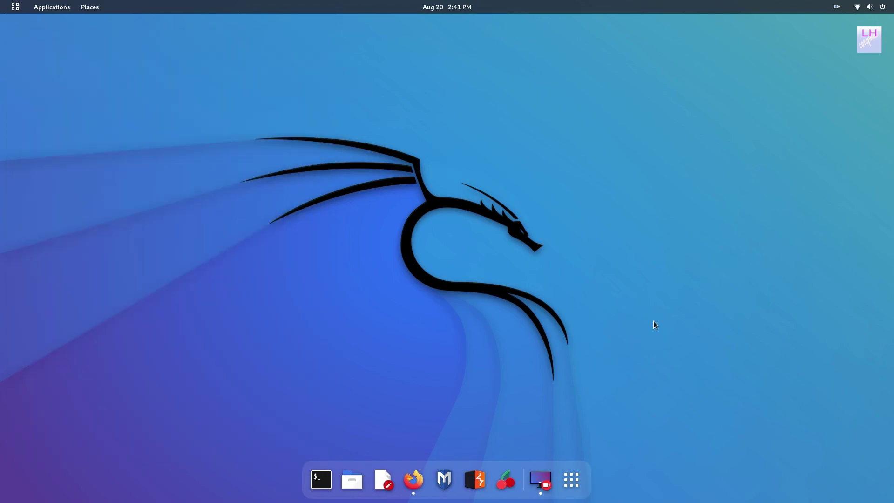